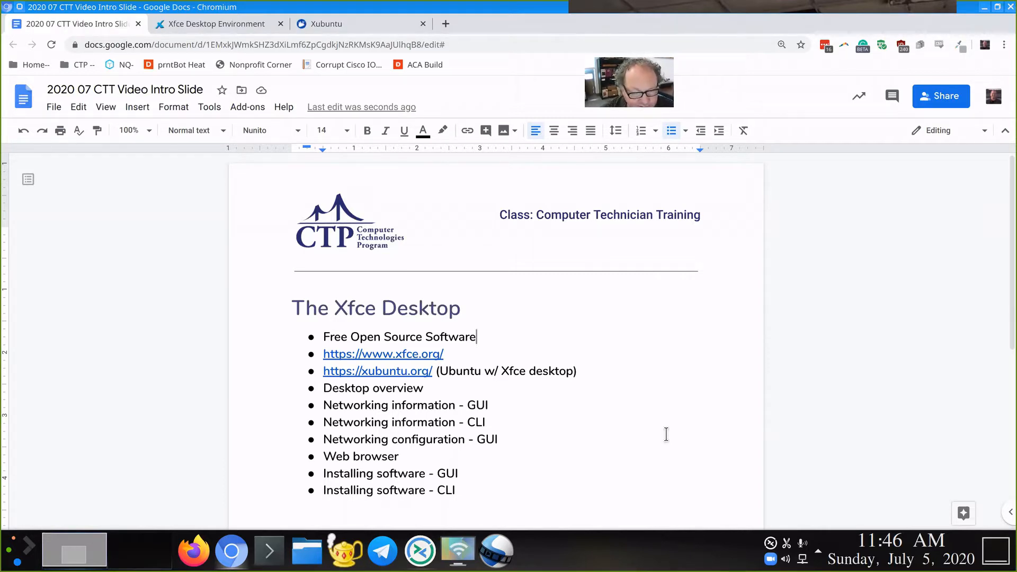
Step: Switch from the Google Docs Xfce outline to the xfce.org homepage tab
key("ctrl+Tab")
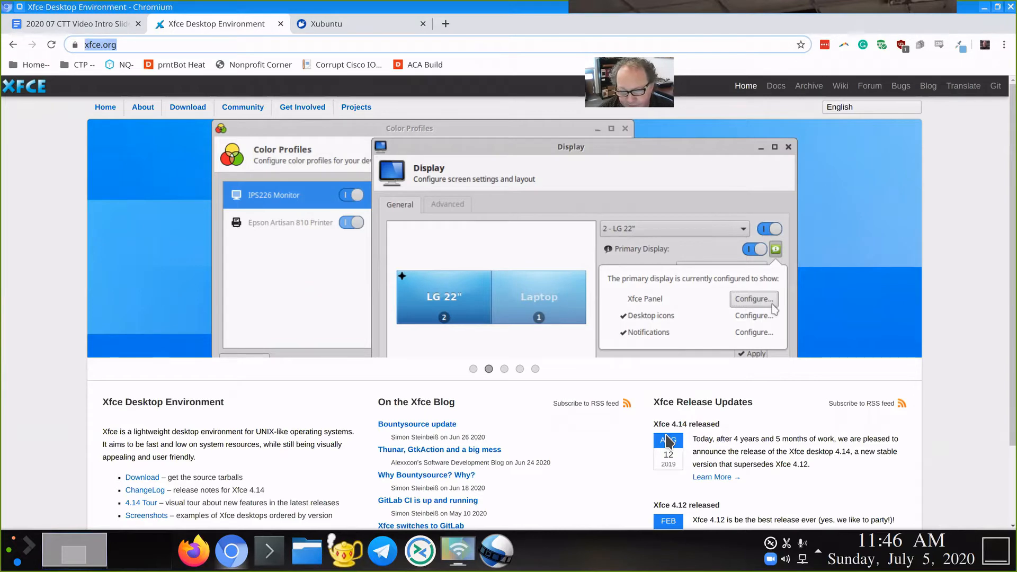
Step: Show the xubuntu.org homepage tab, then return to the Google Docs Xfce Desktop outline
key("ctrl+Tab")
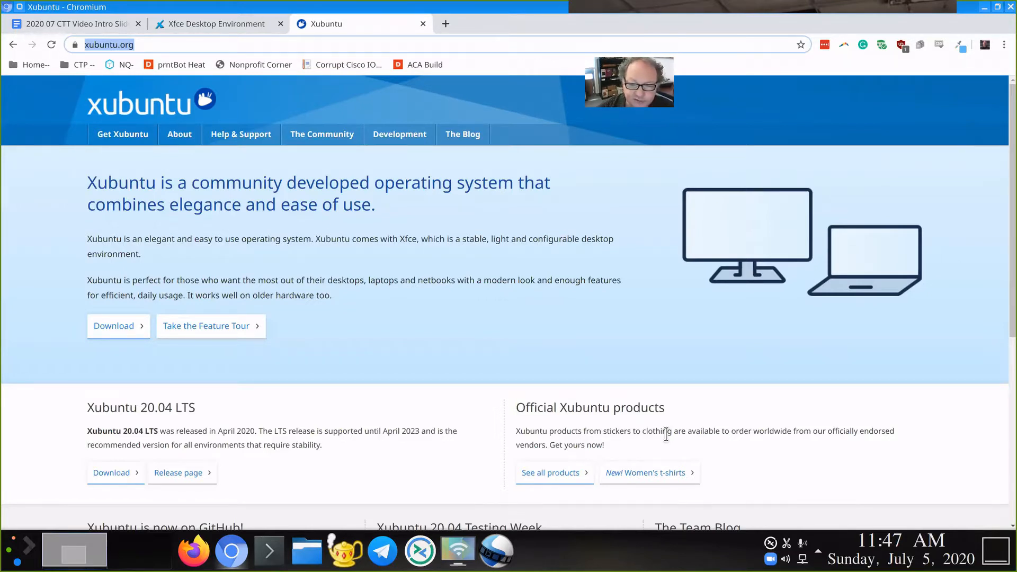
key("ctrl+1")
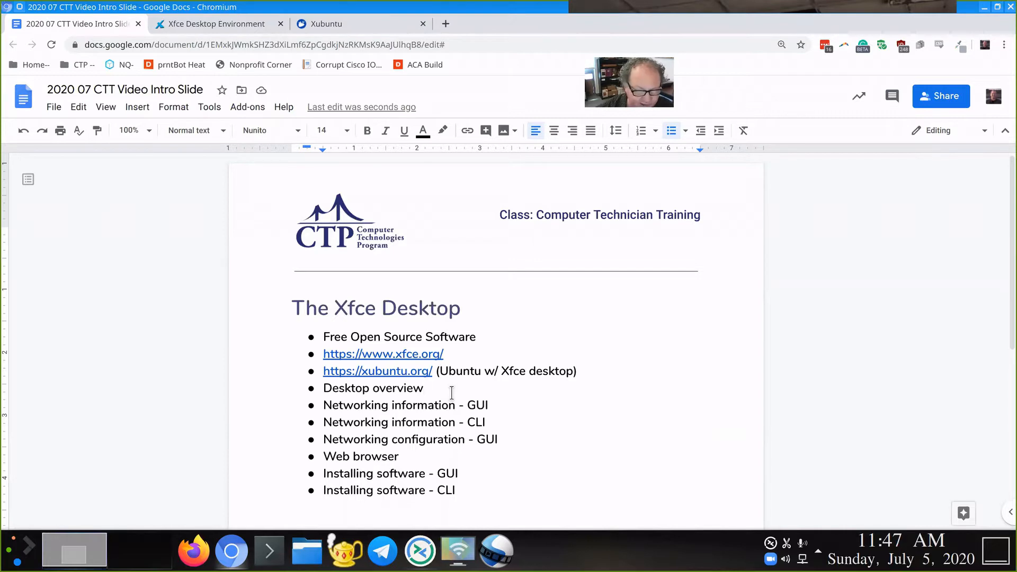
Step: Connect Remmina to vmhost9 and cancel the 'System program problem detected' dialog
left_click(420, 551)
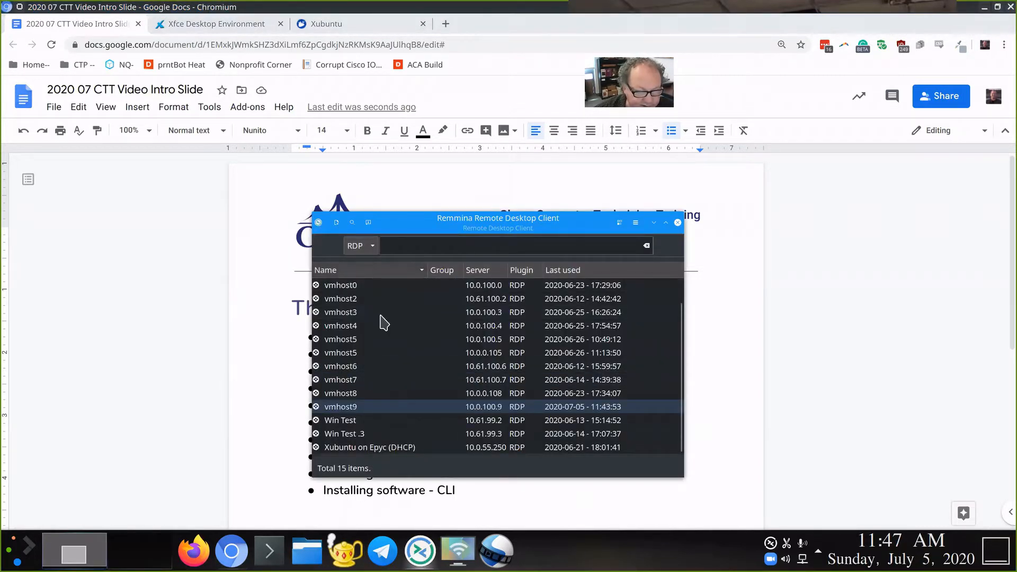
double_click(357, 411)
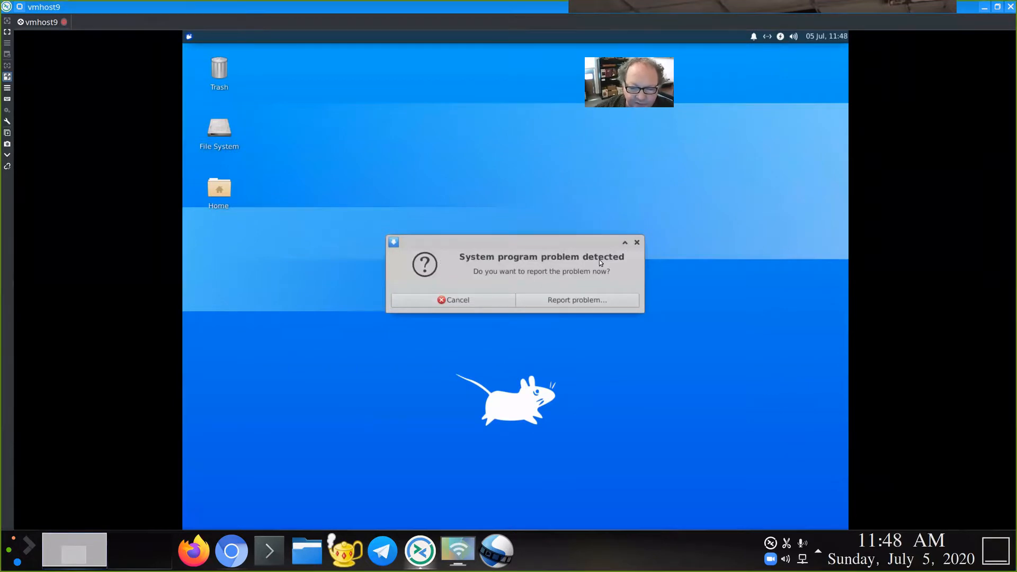
left_click(458, 304)
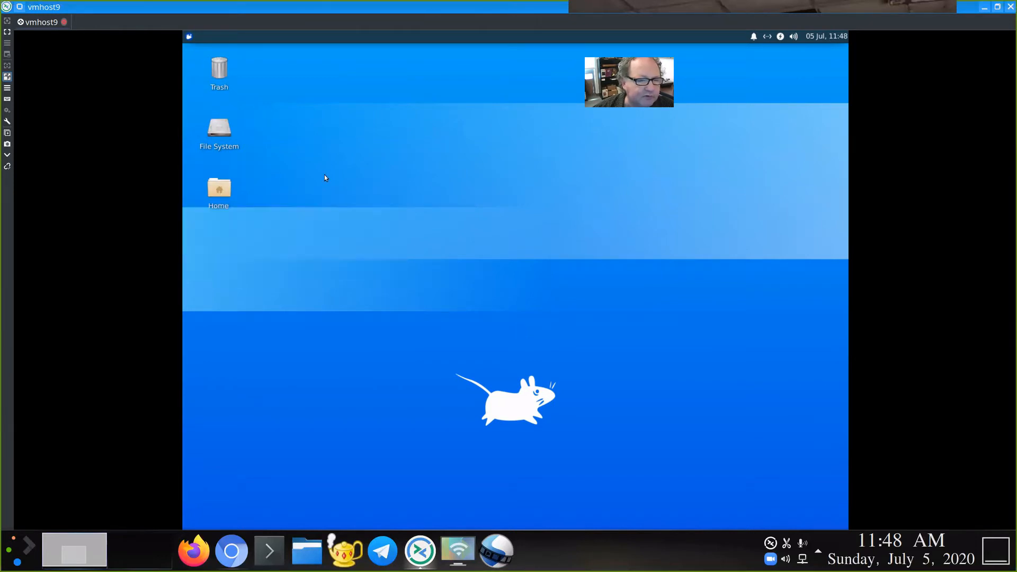
left_click(188, 37)
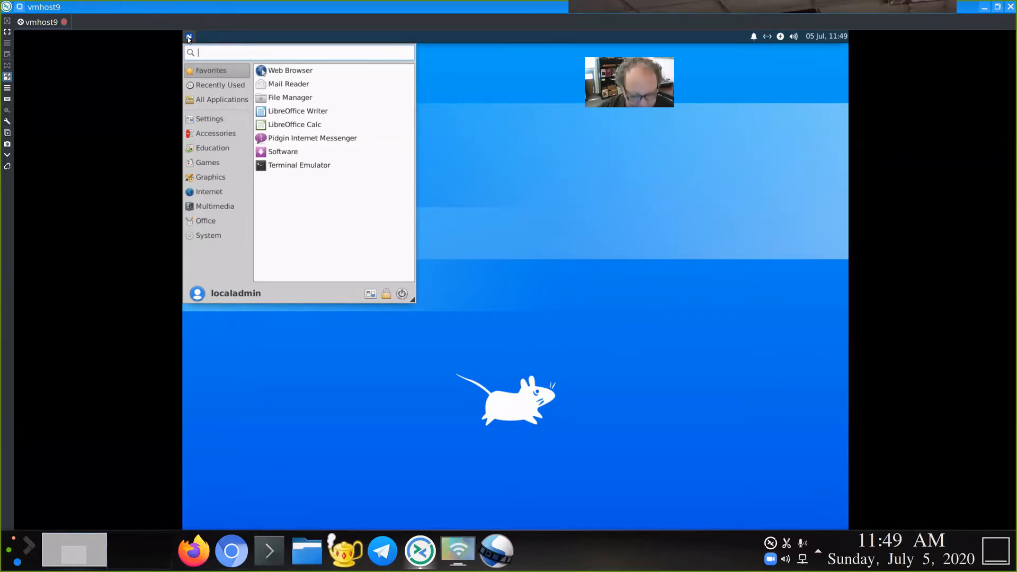
type("network")
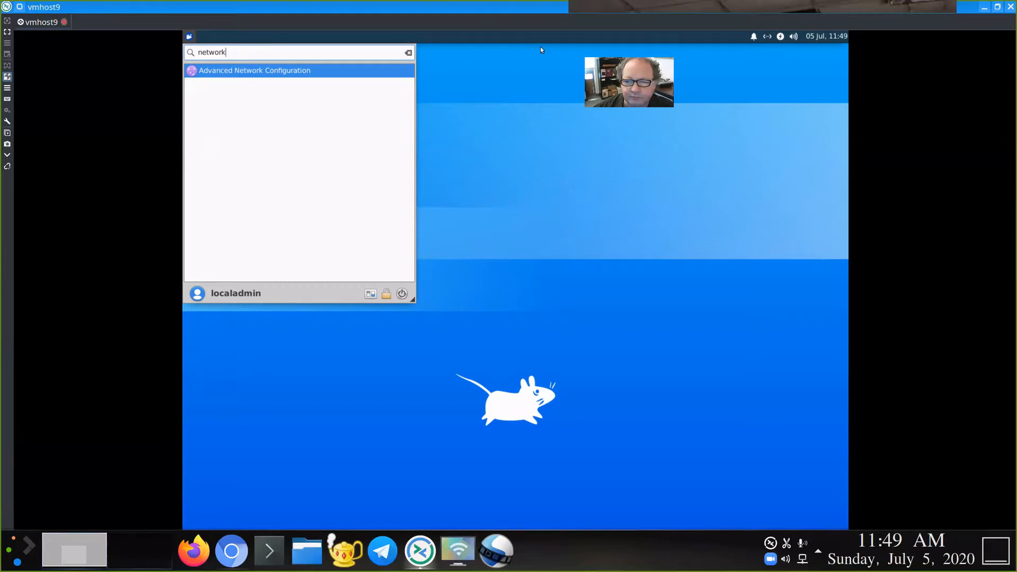
key("Return")
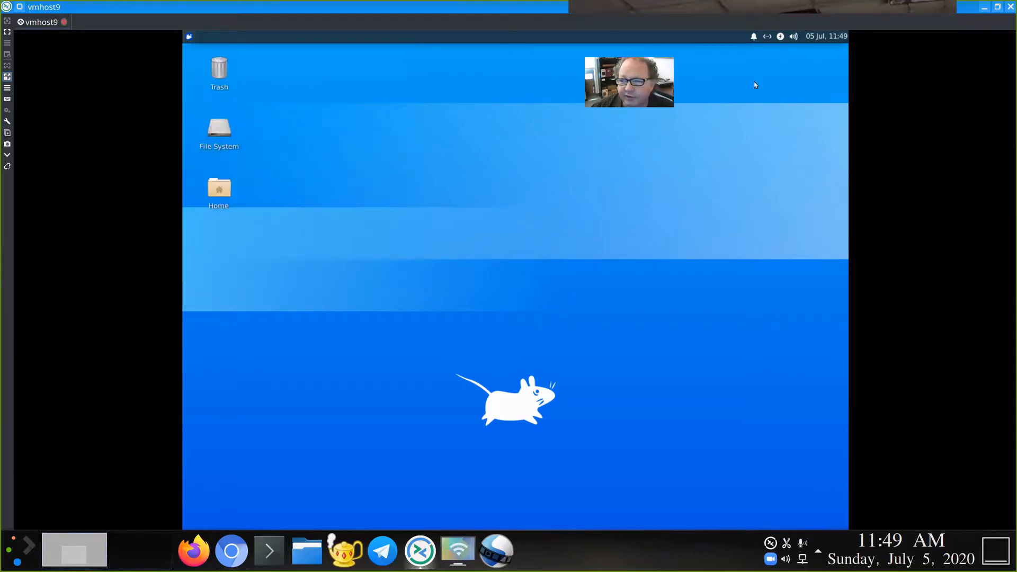
left_click(767, 37)
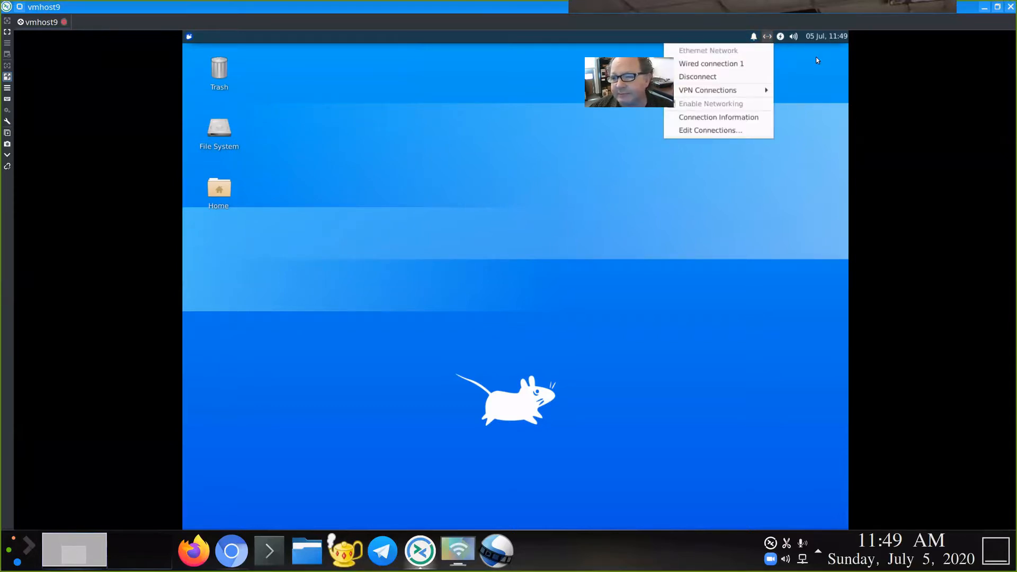
left_click(786, 39)
left_click(783, 38)
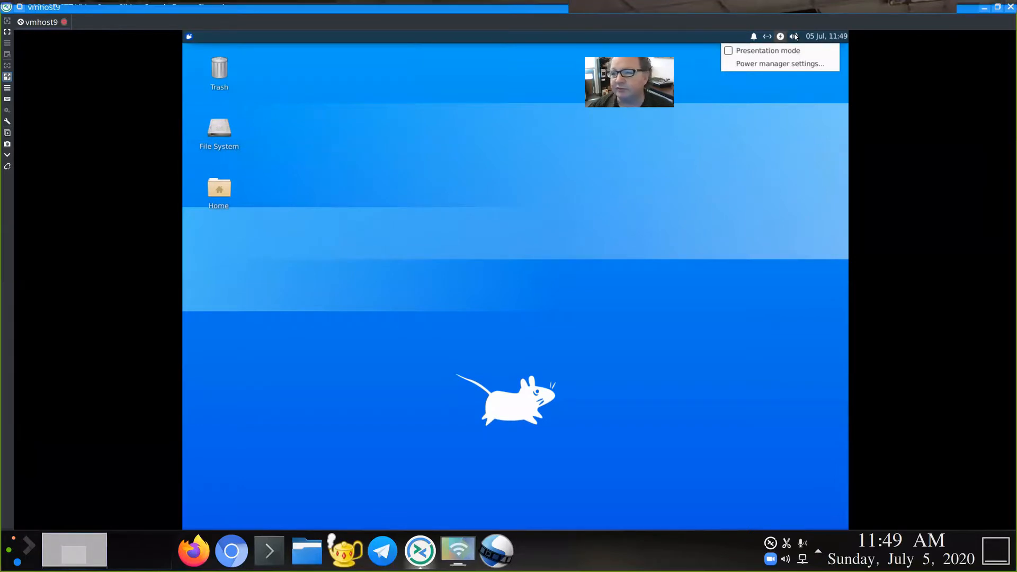
left_click(830, 36)
left_click(831, 36)
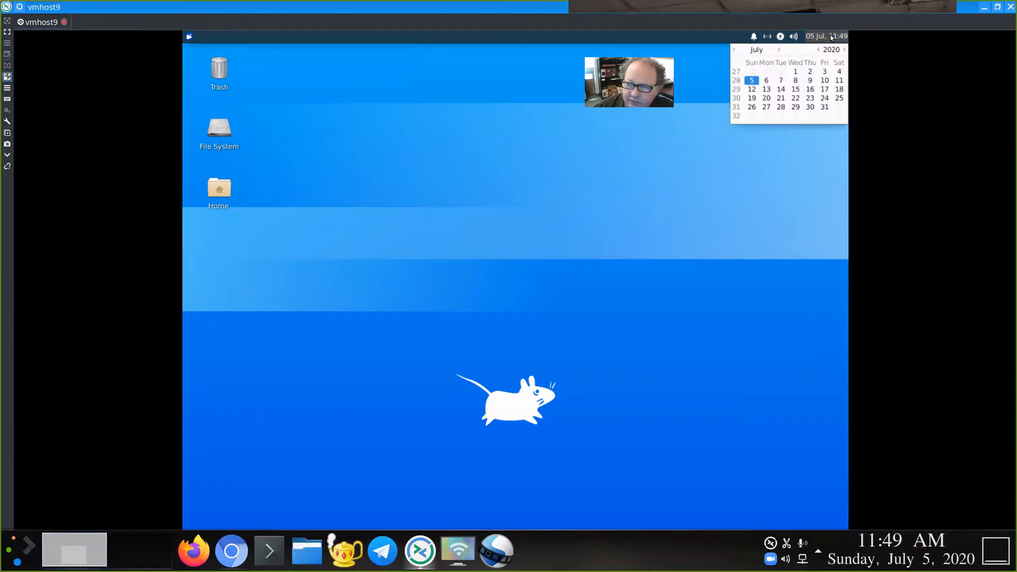
left_click(754, 201)
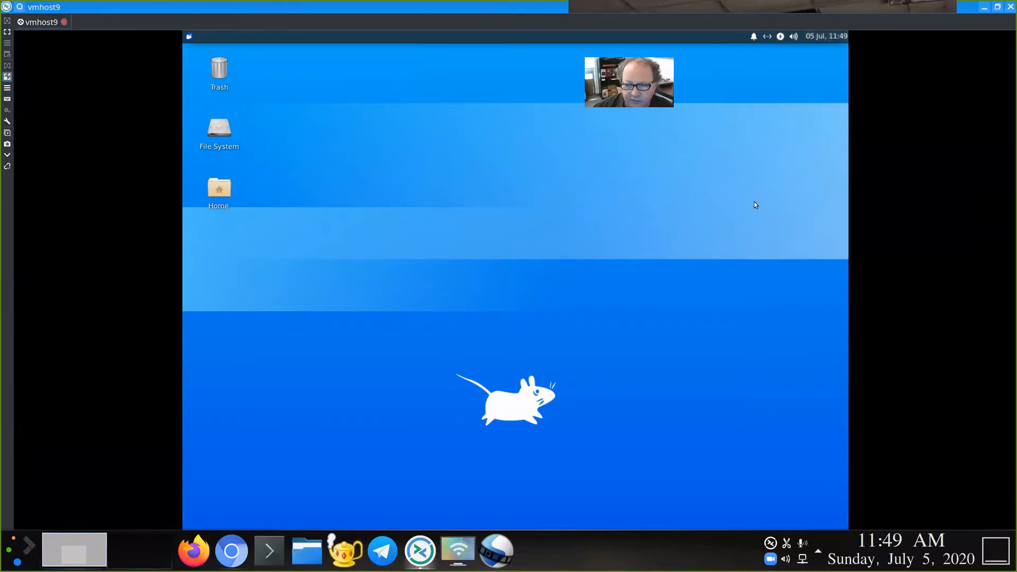
right_click(484, 115)
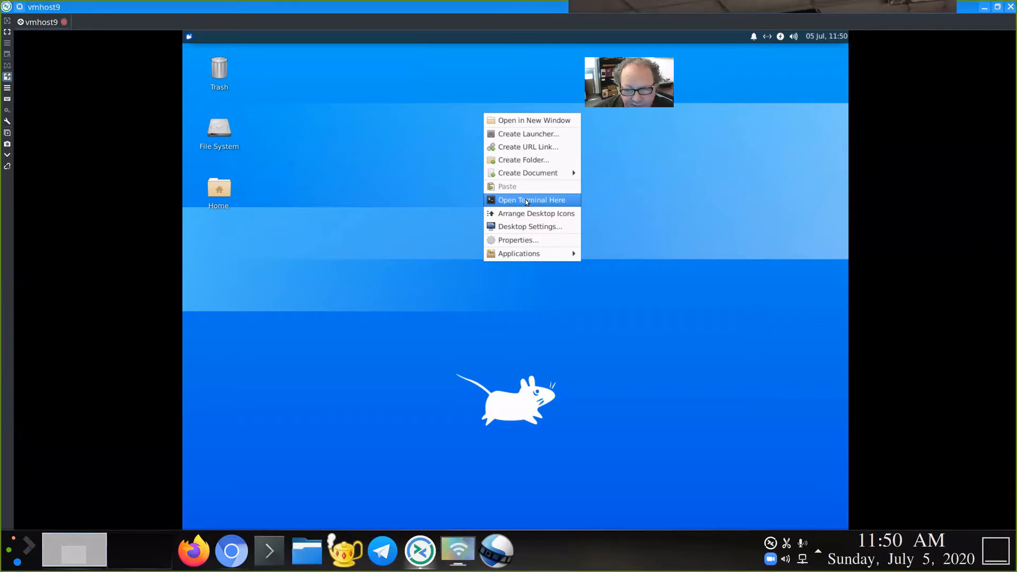
mouse_move(527, 254)
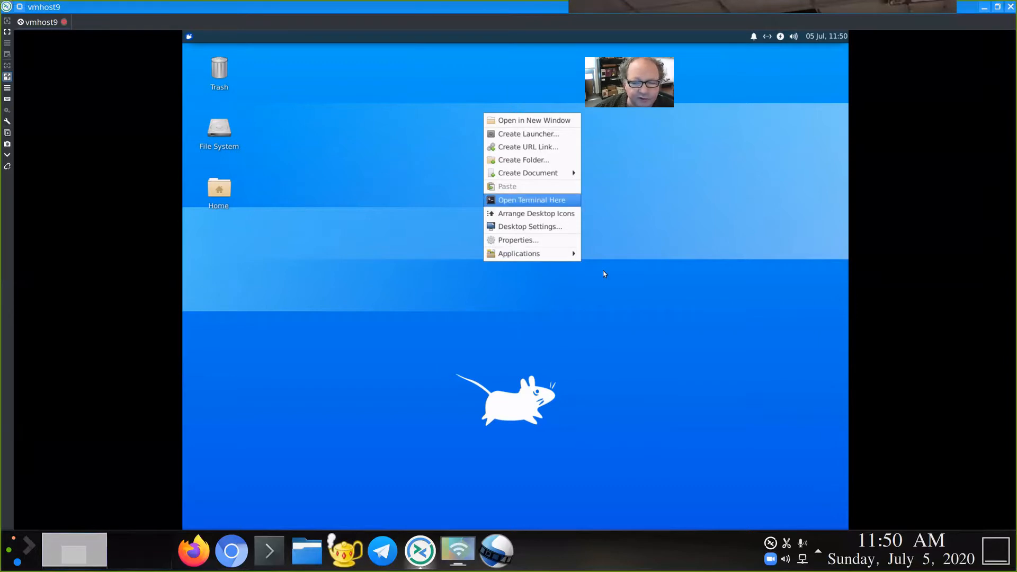
left_click(483, 276)
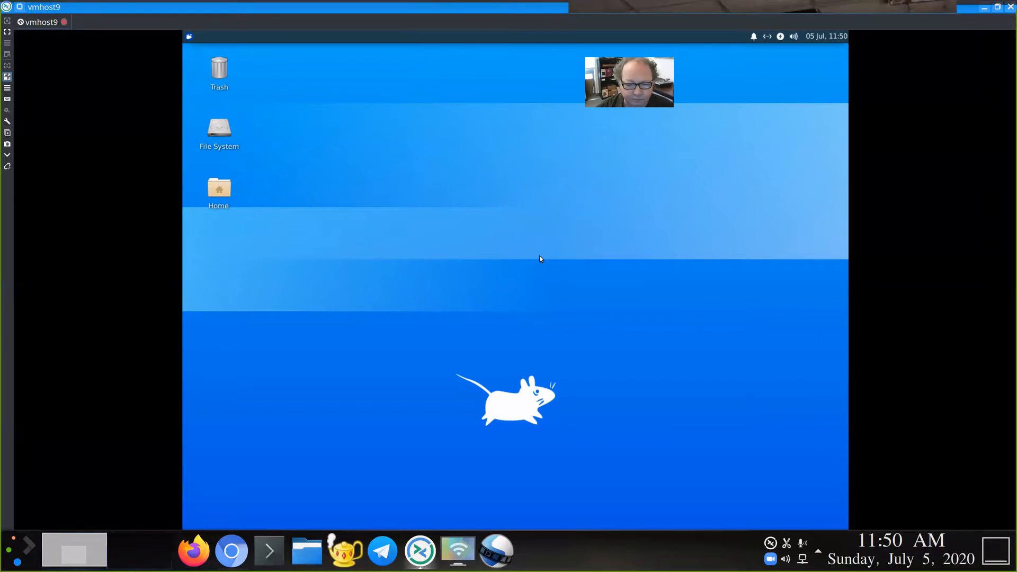
key("alt+Tab")
key("alt+Tab")
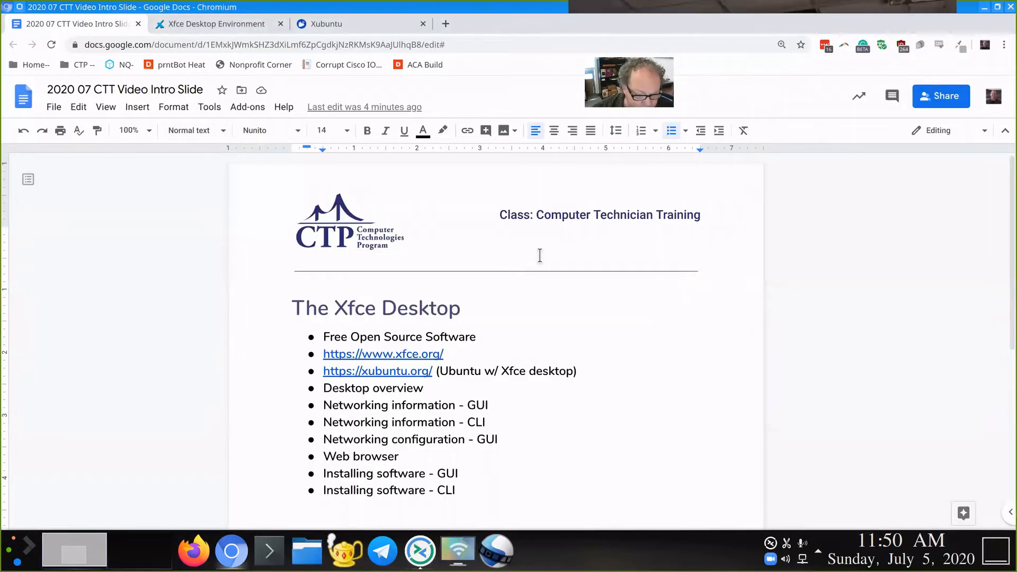
key("Down")
key("End")
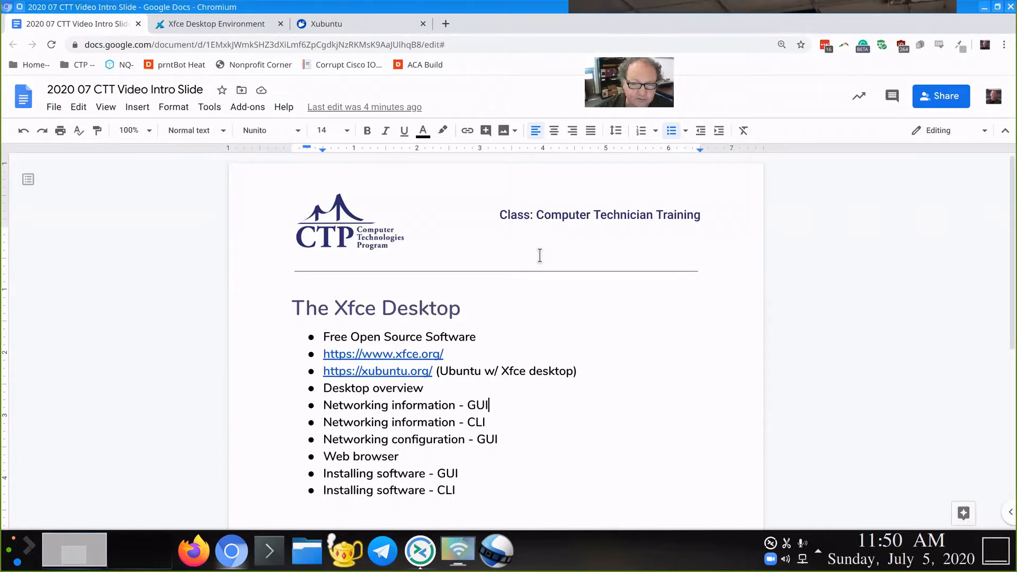
key("alt+Tab")
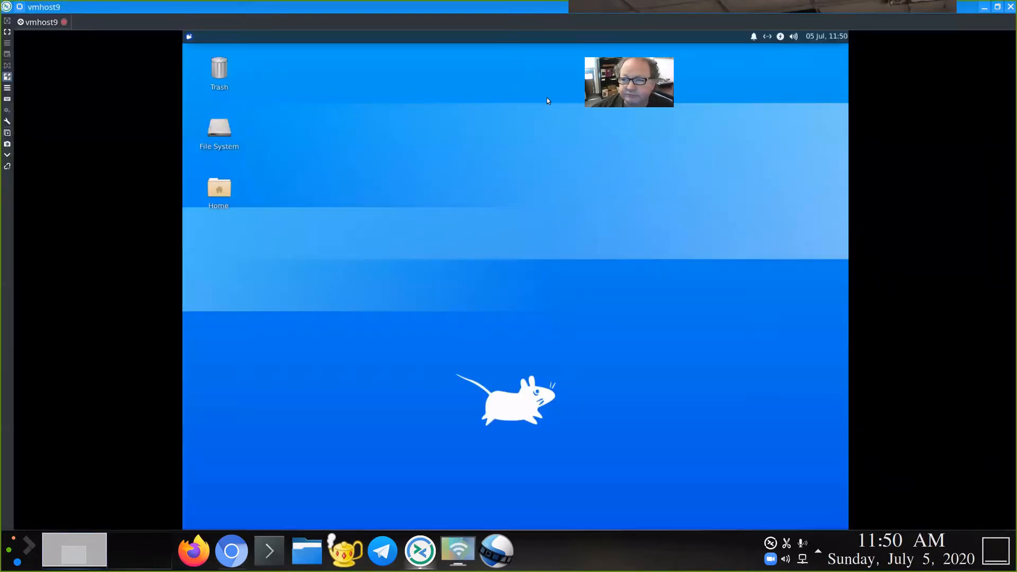
Step: Open Network Connections from the panel's network applet, select Wired connection 1 and reposition the window
left_click(766, 39)
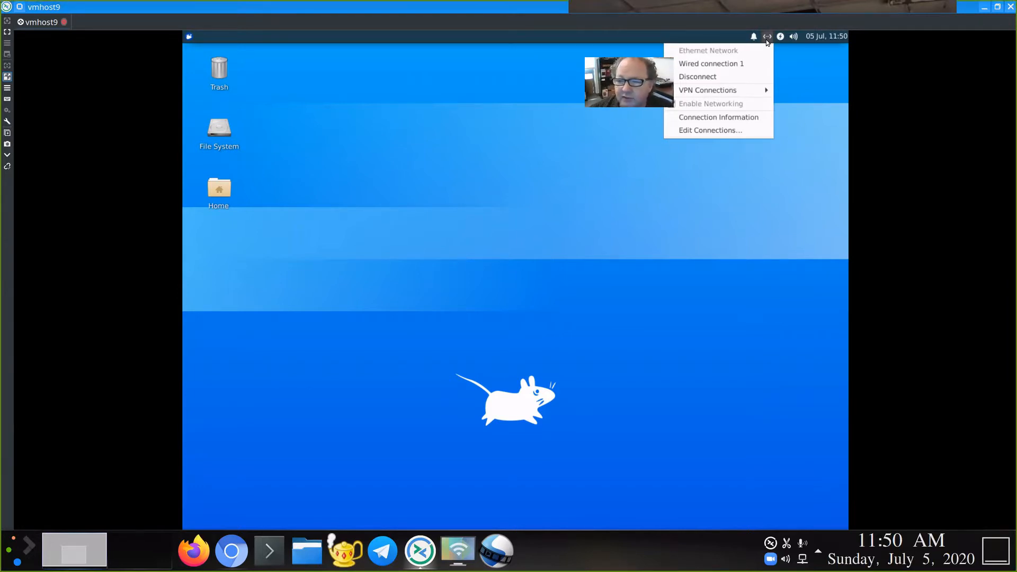
left_click(742, 131)
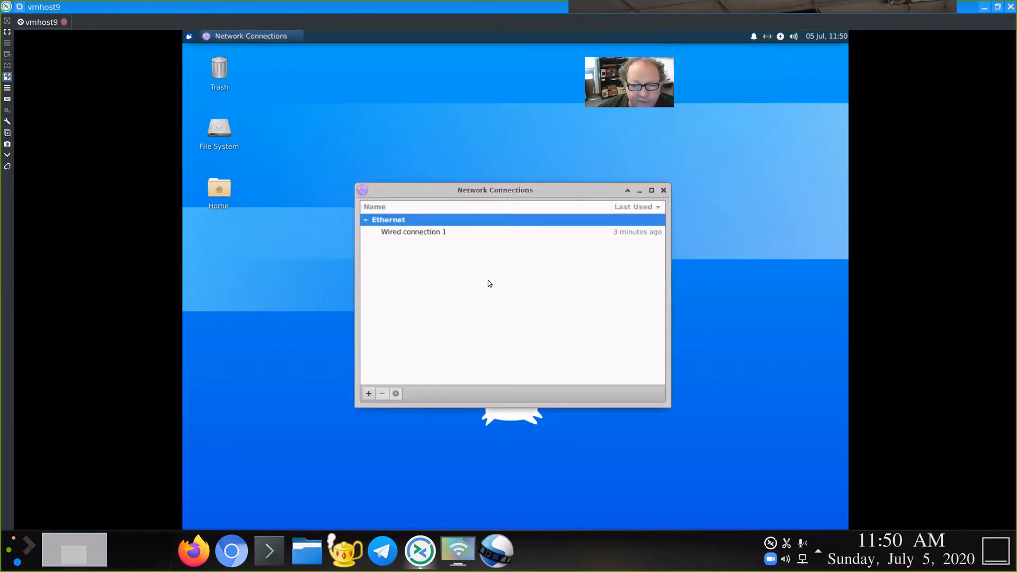
left_click(426, 233)
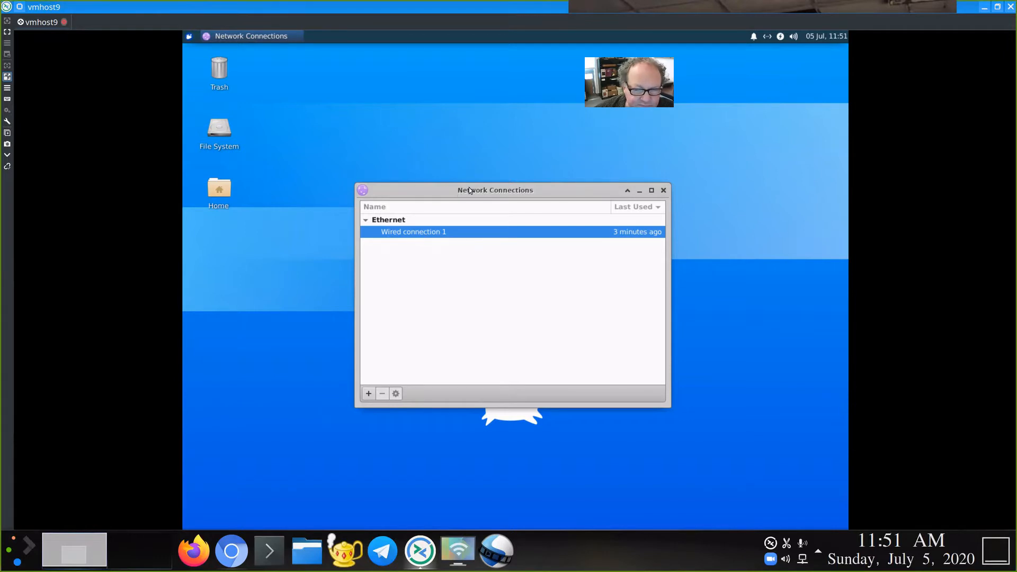
left_click_drag(483, 189, 579, 191)
left_click_drag(500, 141, 459, 115)
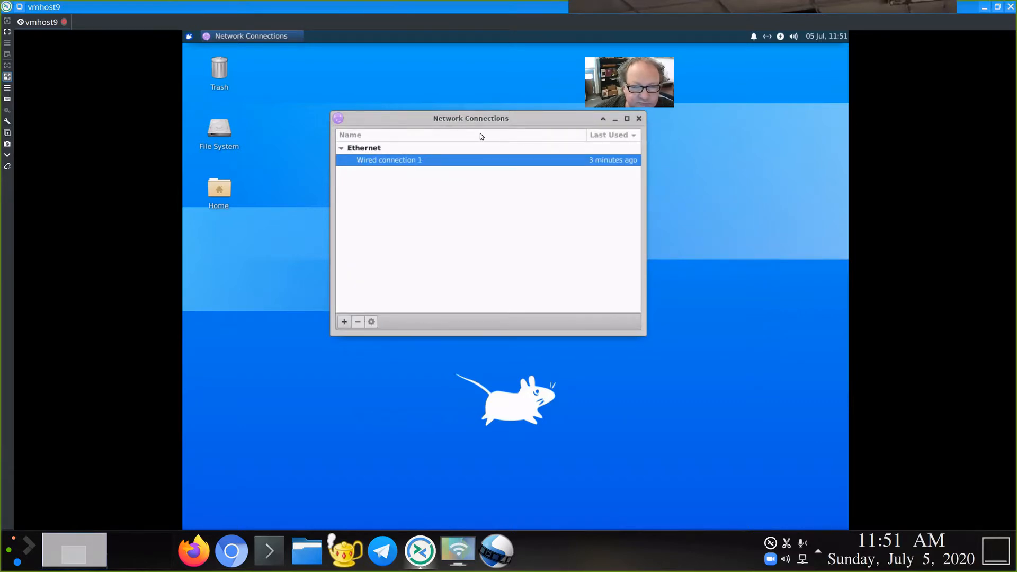
left_click_drag(503, 118, 564, 160)
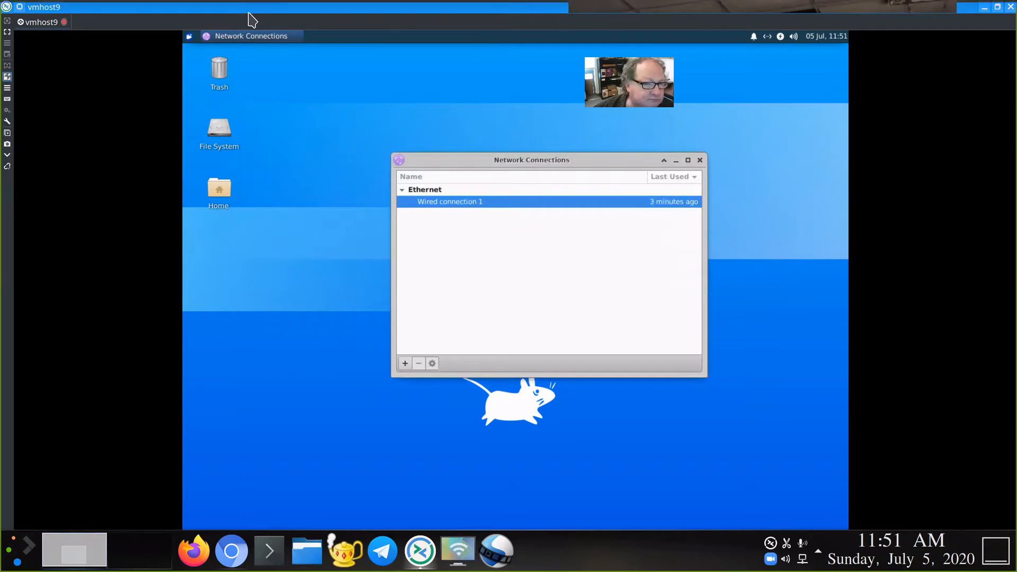
Step: Close and reopen Network Connections, then open the editor for Wired connection 1
left_click(189, 37)
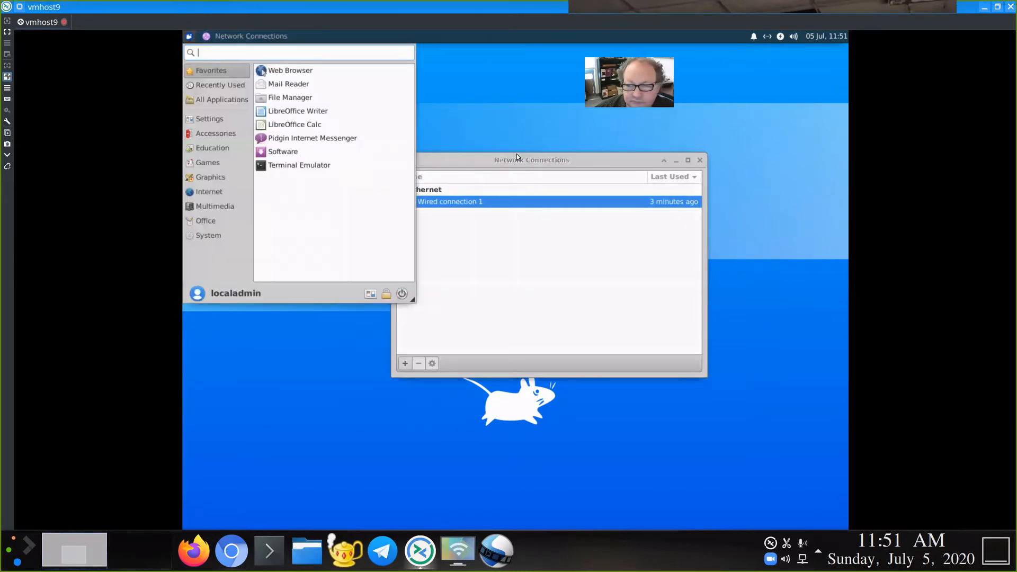
left_click(698, 162)
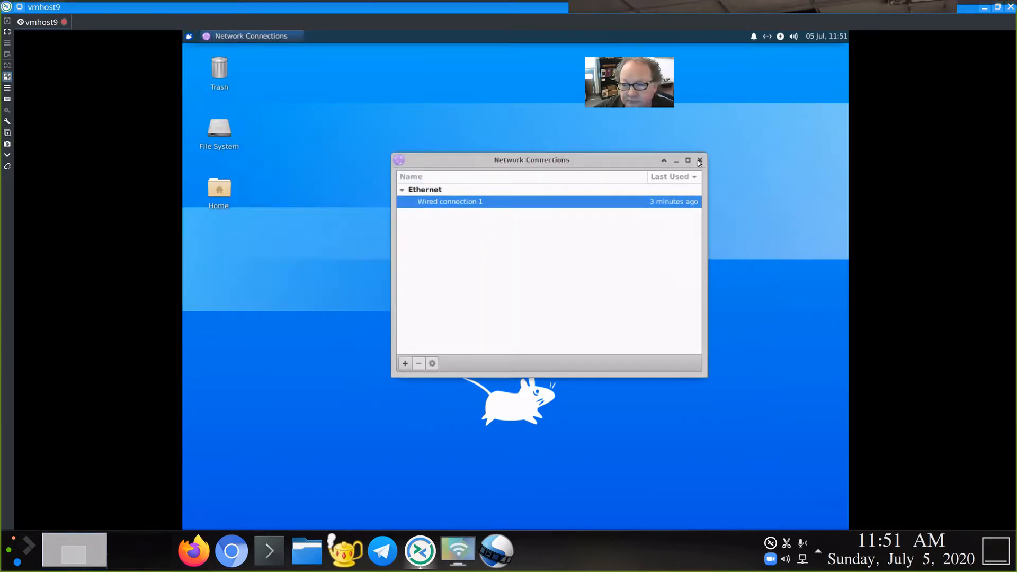
left_click(698, 162)
left_click(766, 37)
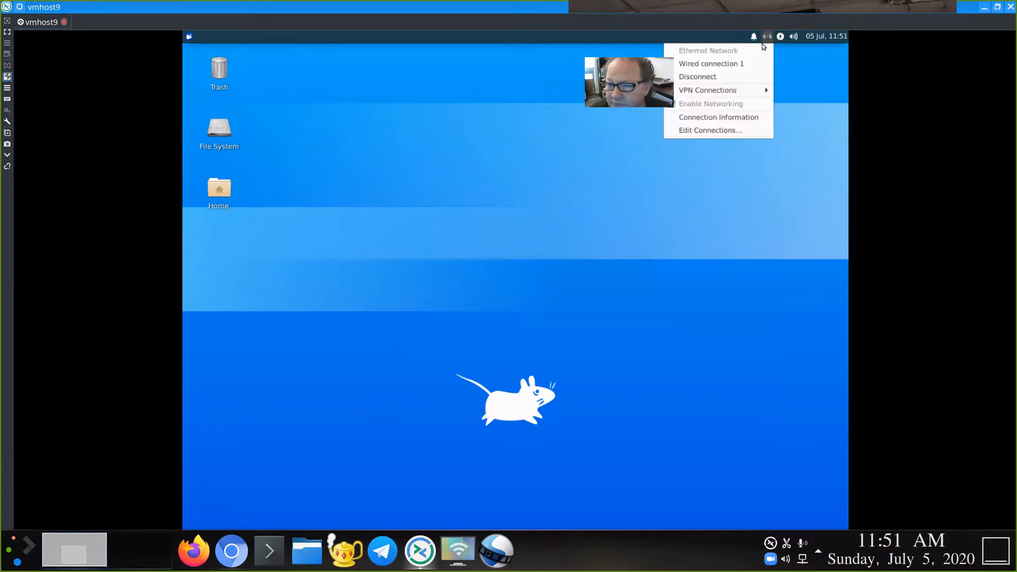
left_click(724, 131)
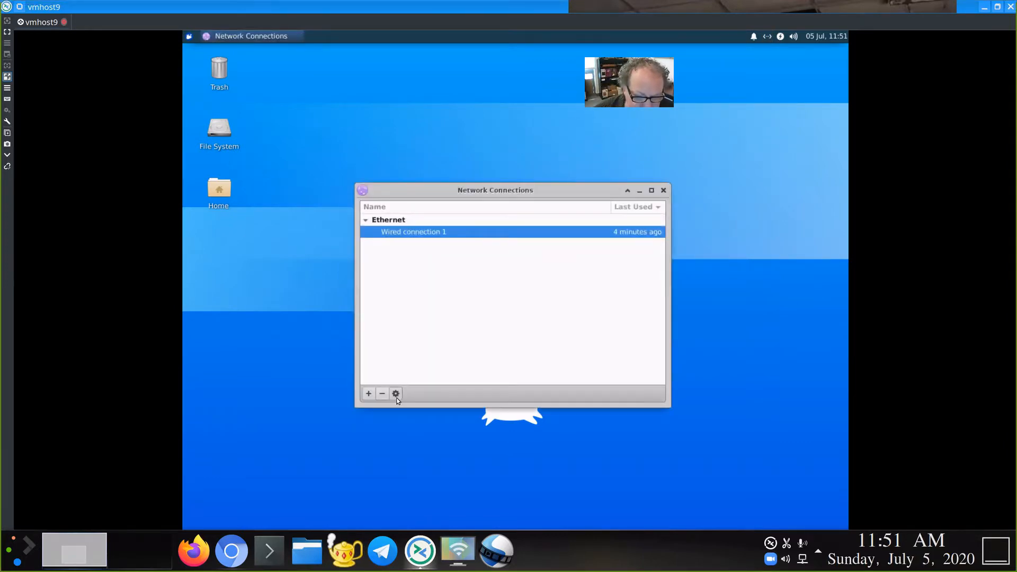
left_click(395, 393)
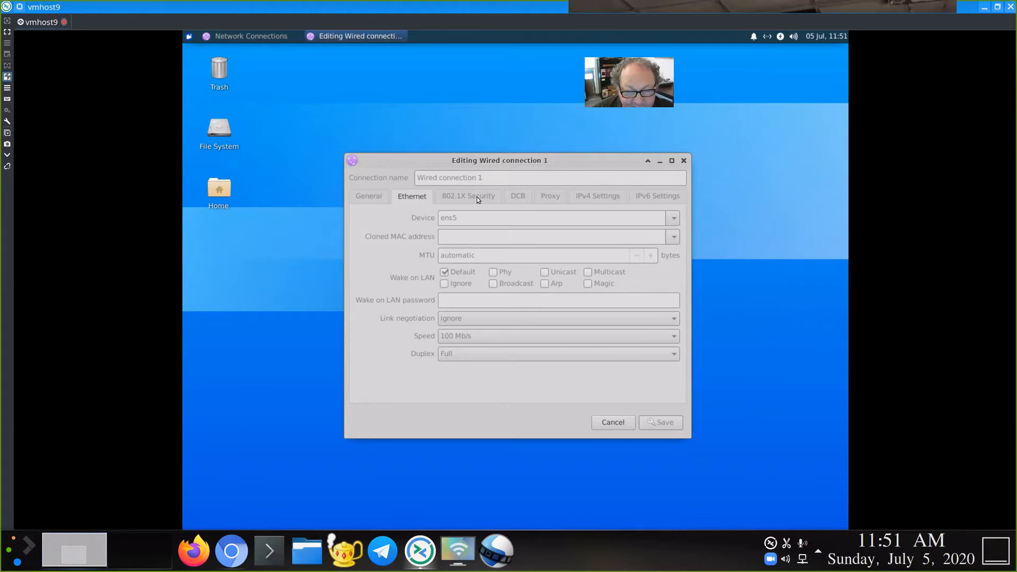
Step: Review Wired connection 1's General and IPv4 tabs (manual 10.0.100.9/16, gateway 10.0.0.1), then cancel
left_click(379, 197)
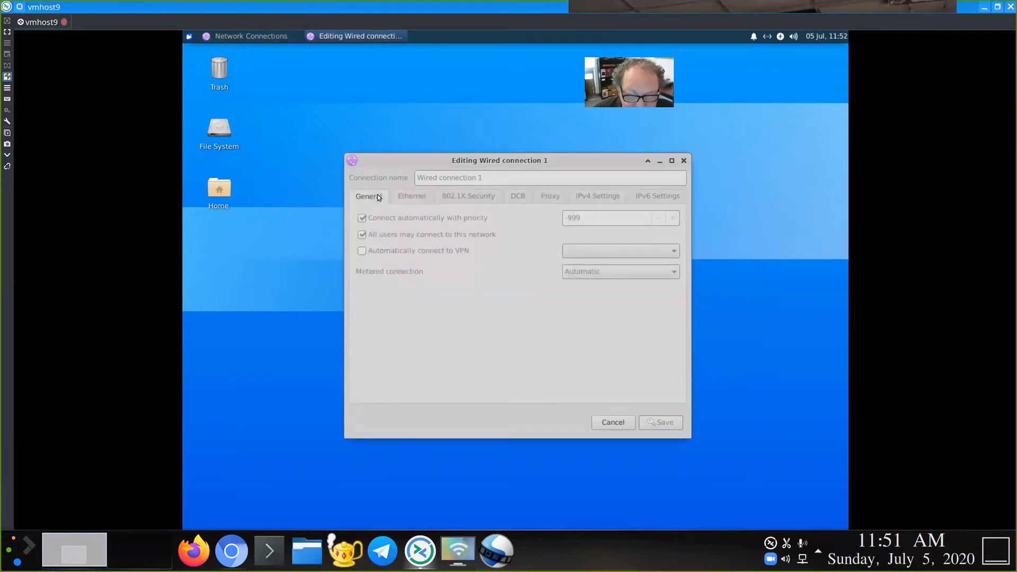
left_click(589, 198)
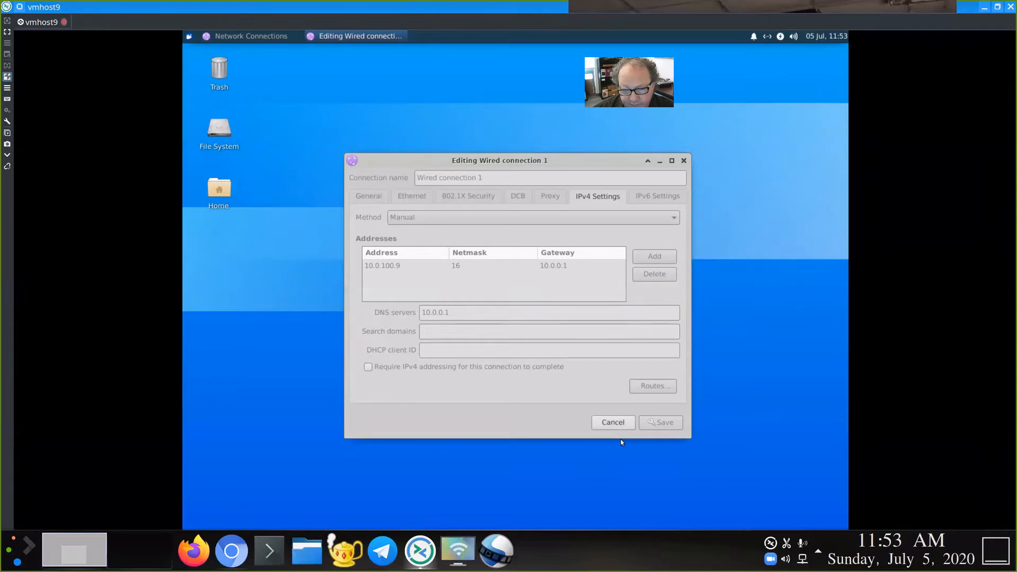
left_click(614, 423)
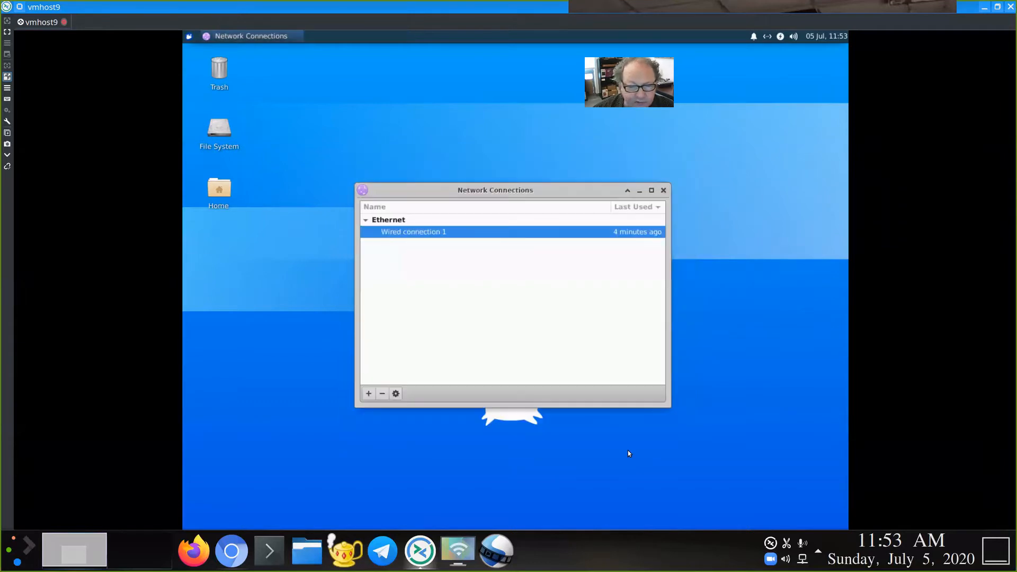
Step: Close Network Connections and launch Terminal Emulator from the Whisker menu
left_click(663, 190)
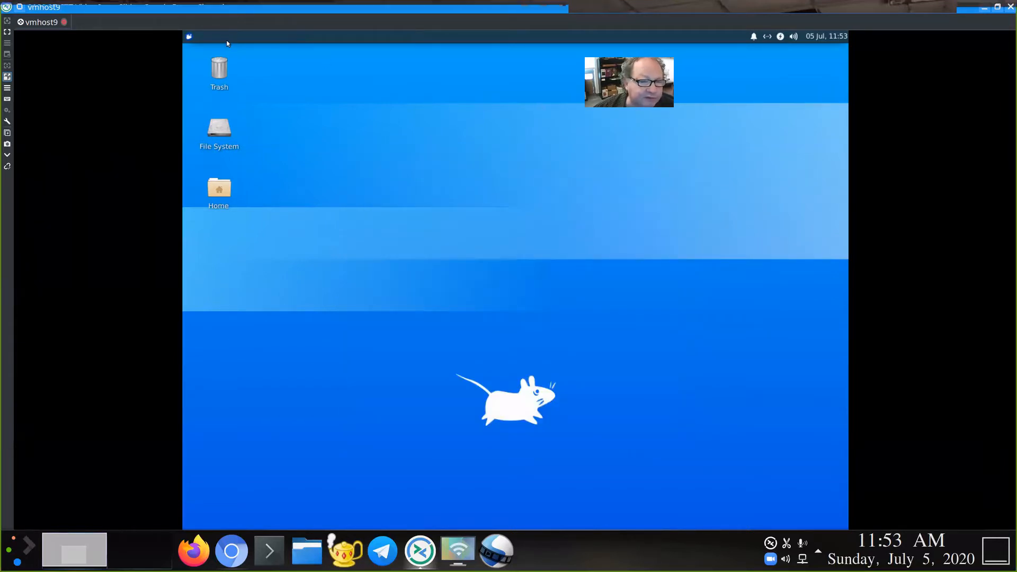
right_click(346, 121)
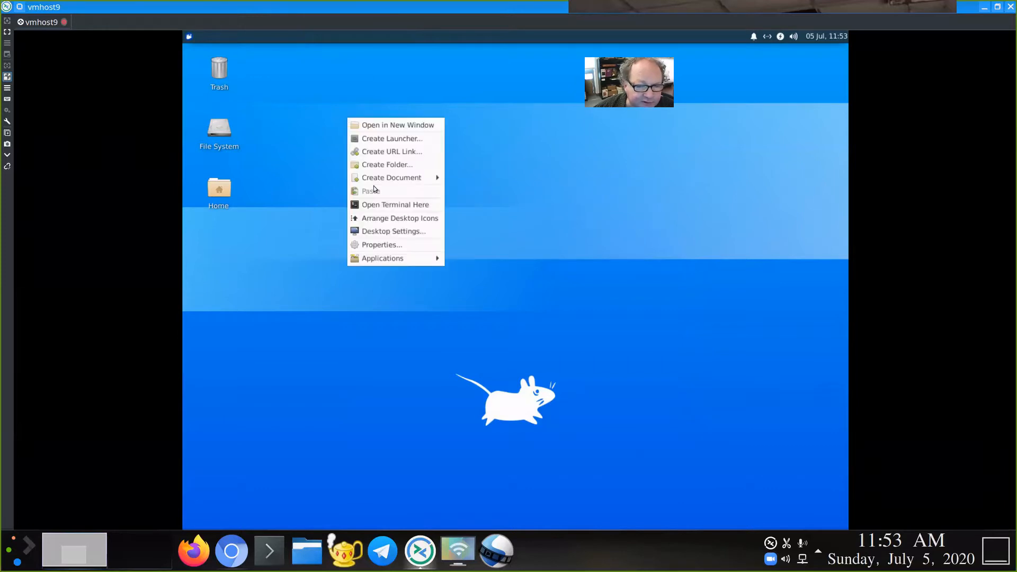
left_click(292, 146)
left_click(189, 36)
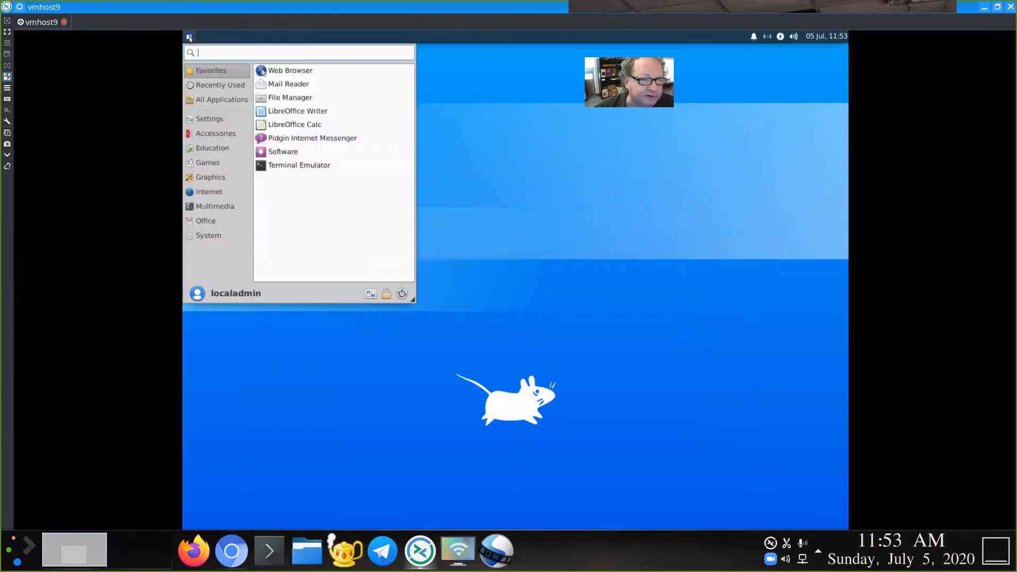
left_click(303, 167)
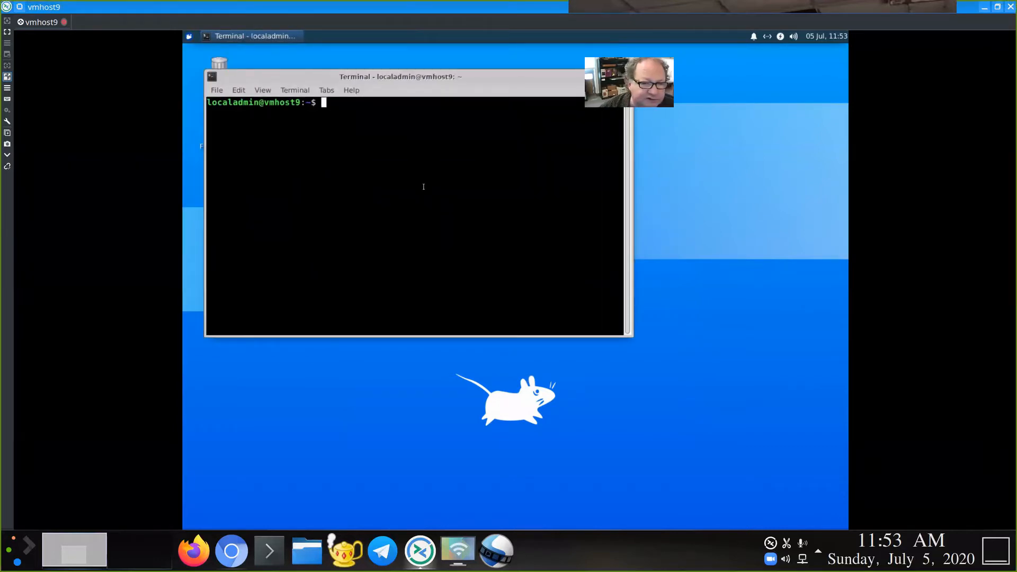
Step: Enlarge the terminal font and run ifconfig, which is not found and suggests net-tools
key("ctrl+plus")
key("ctrl+plus")
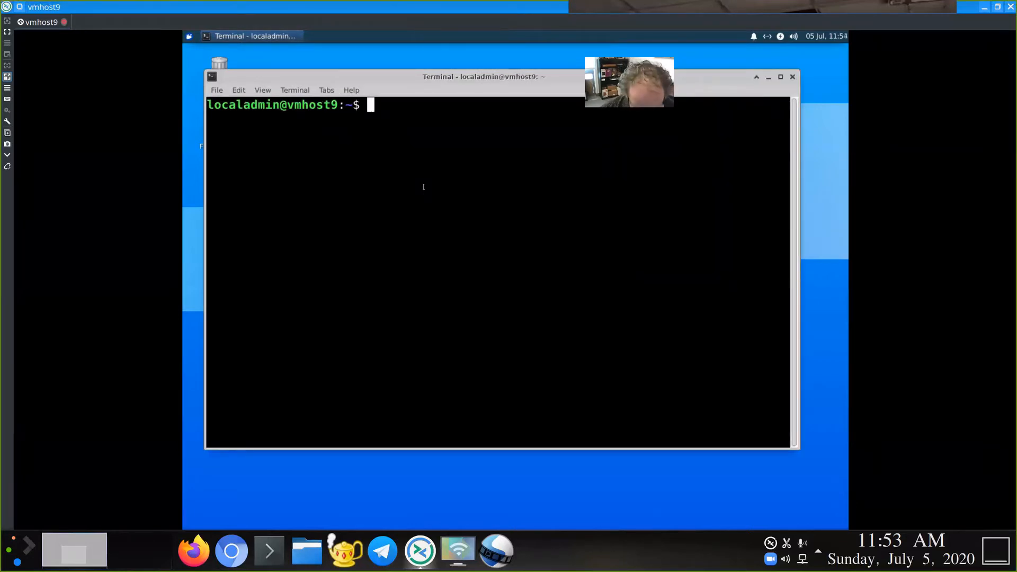
type("ipconfig")
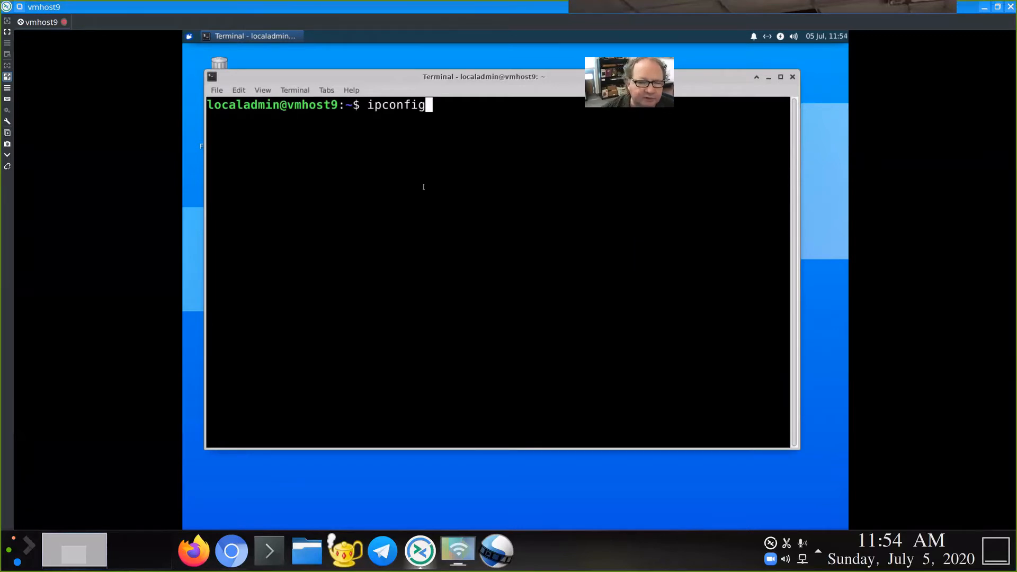
key("BackSpace")
key("BackSpace")
key("BackSpace")
key("BackSpace")
key("BackSpace")
key("BackSpace")
key("BackSpace")
key("BackSpace")
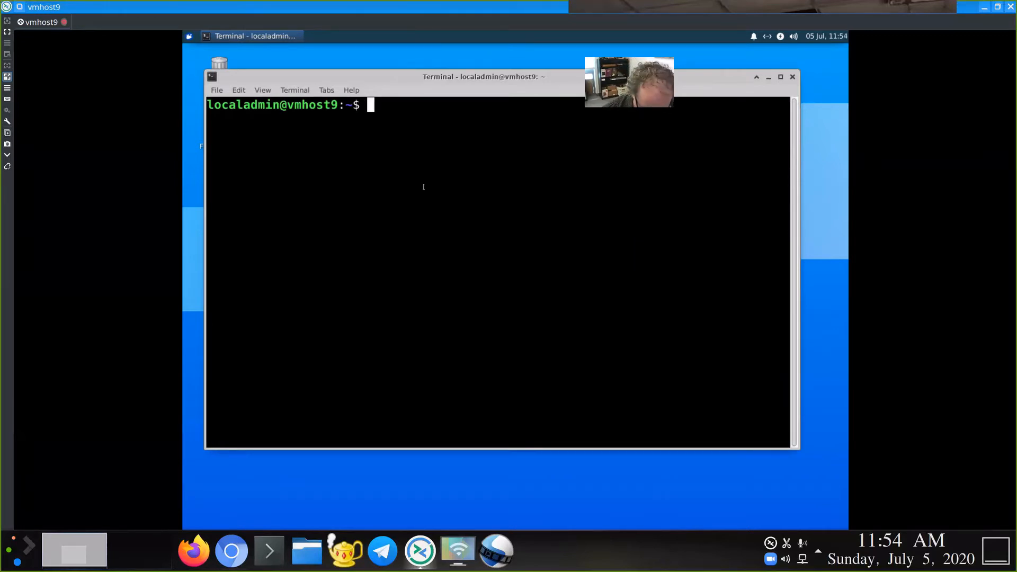
type("ifconfig")
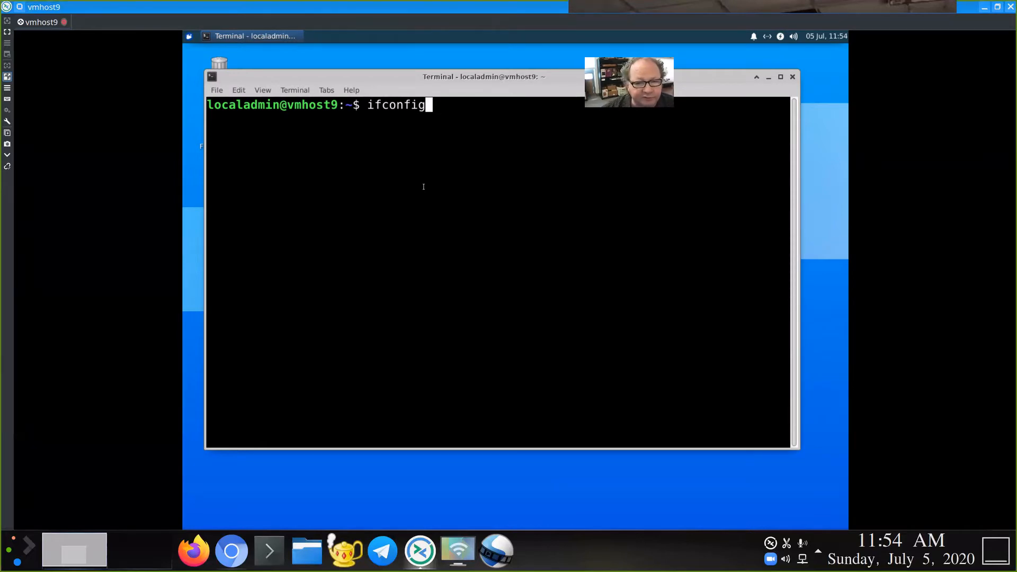
key("Return")
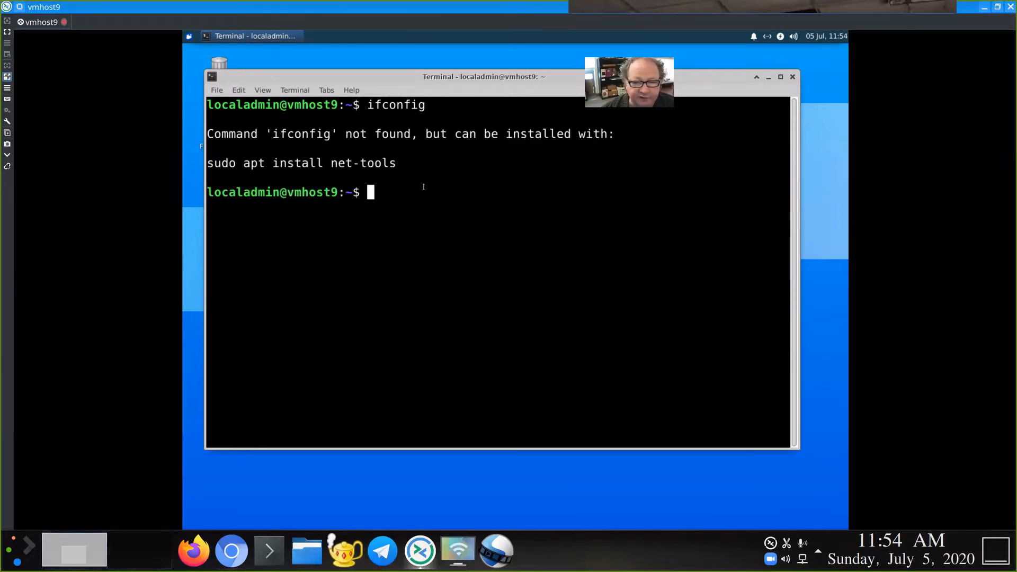
type("ip a")
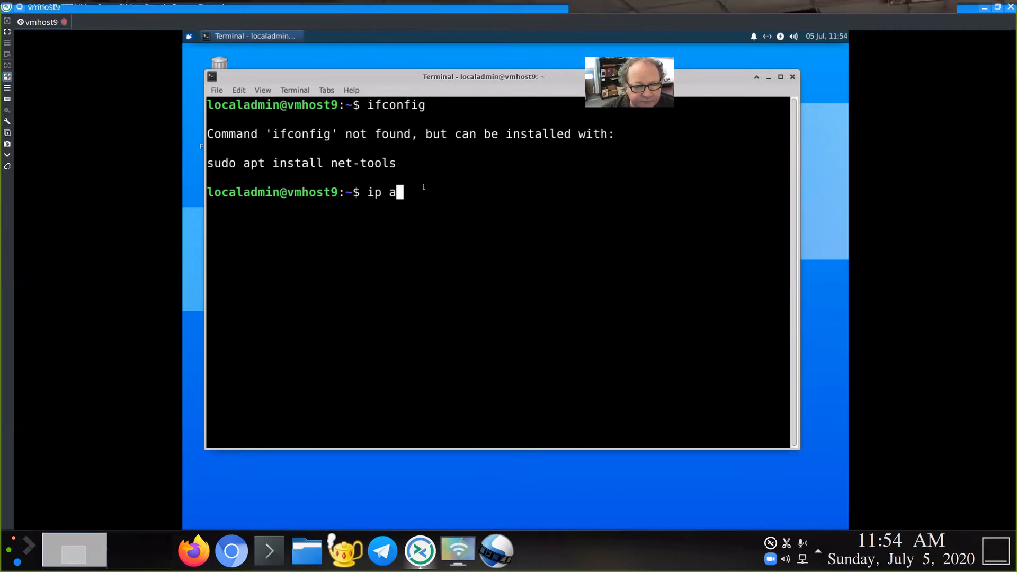
Step: Run 'ip a' to list lo at 127.0.0.1/8 and ens5 at 10.0.100.9/16
key("Return")
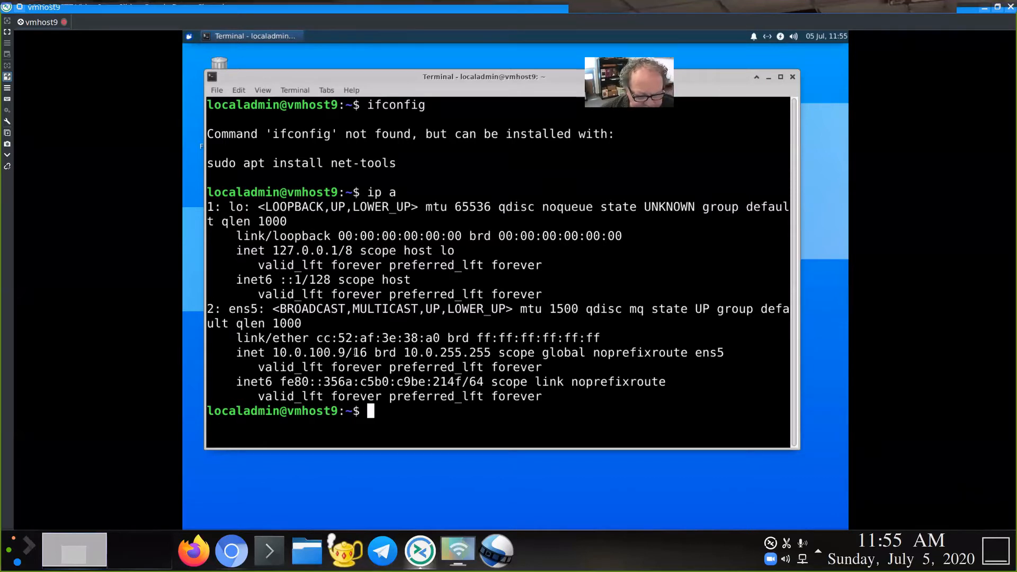
type("ip a ")
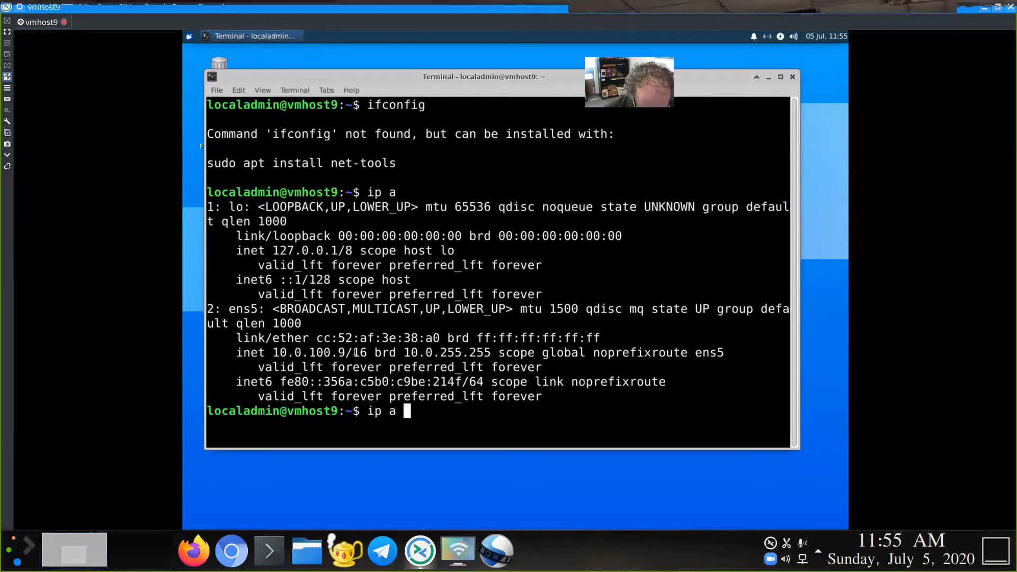
type("| grep inet")
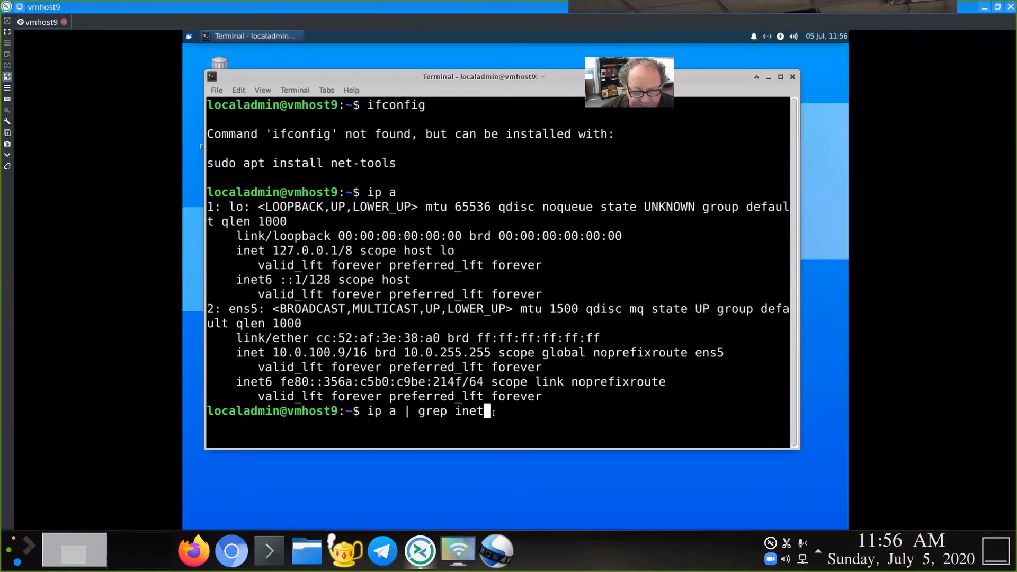
Step: Run 'ip a | grep inet' to show only address lines, then switch to the Google Docs outline
key("Return")
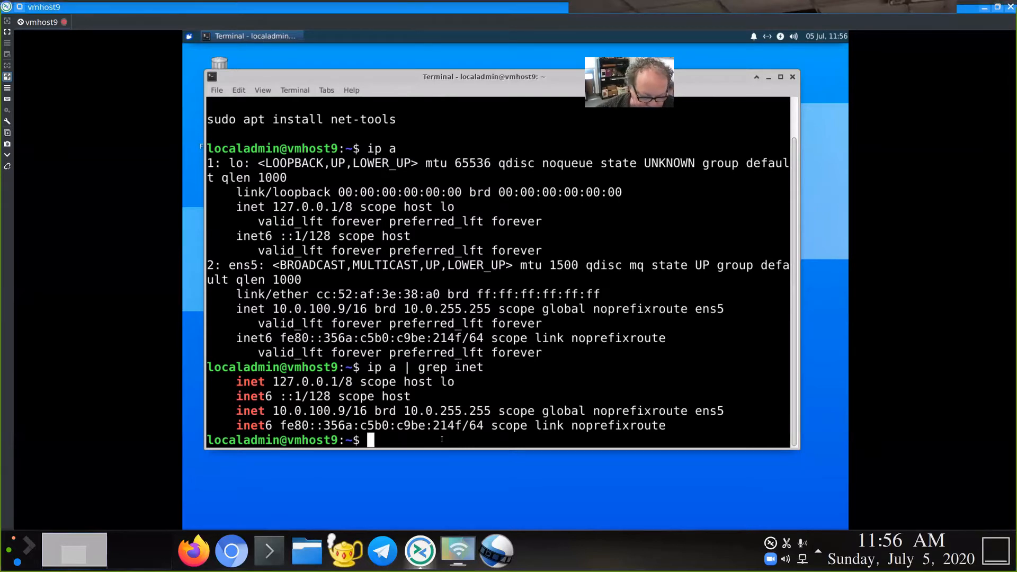
key("alt+Tab")
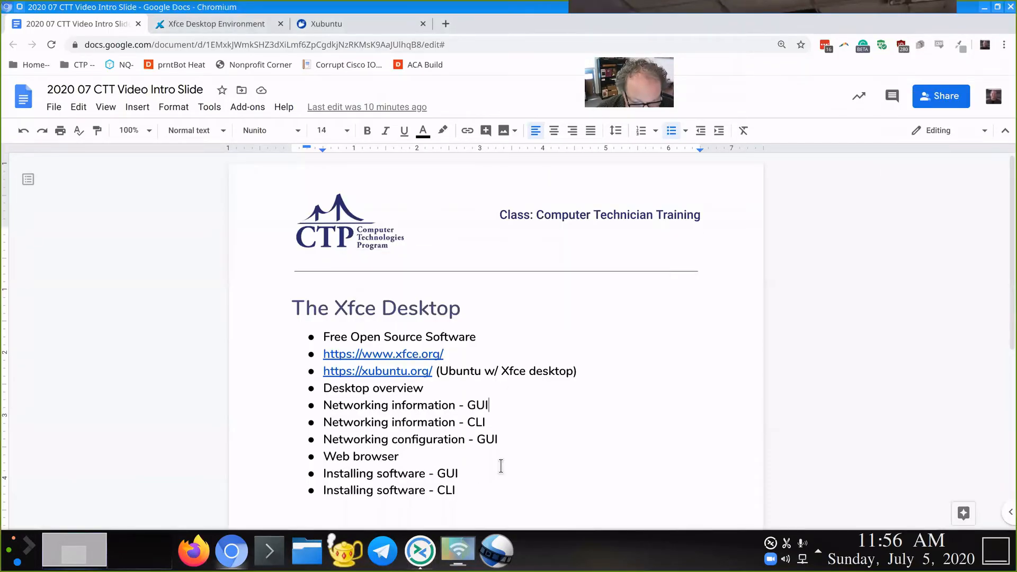
Step: Scroll the outline and mark the Web browser topic, then switch back to the vmhost9 session
scroll(503, 427, "down", 2)
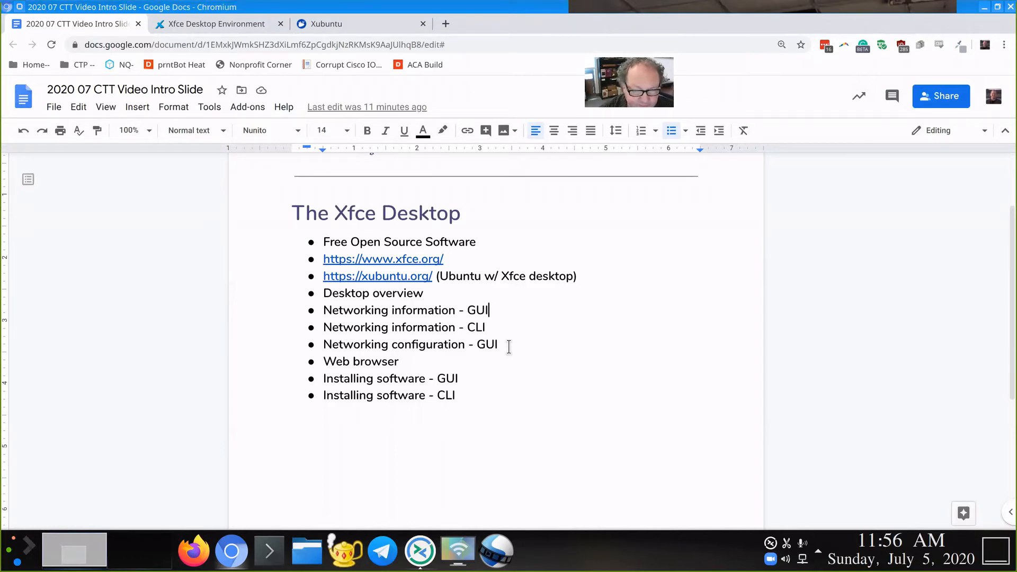
double_click(461, 363)
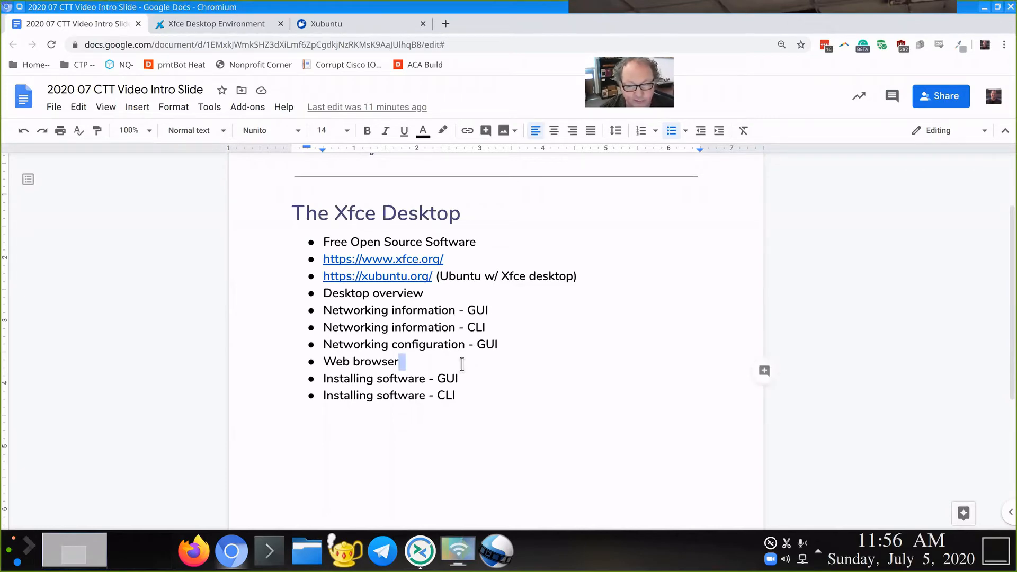
key("alt+Tab")
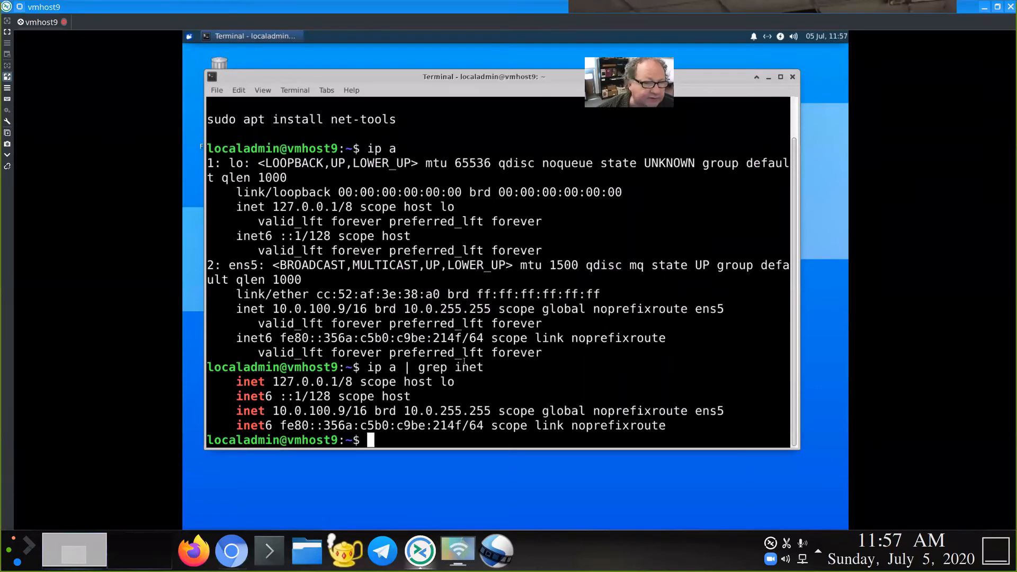
Step: Launch Firefox from the Whisker menu's Web Browser favourite to show its welcome page
left_click(189, 37)
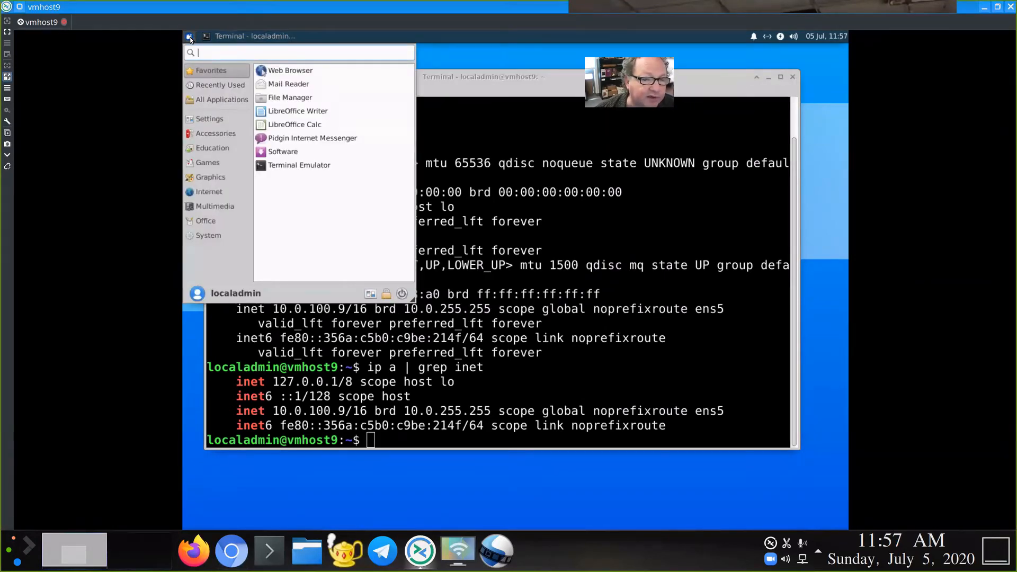
left_click(311, 72)
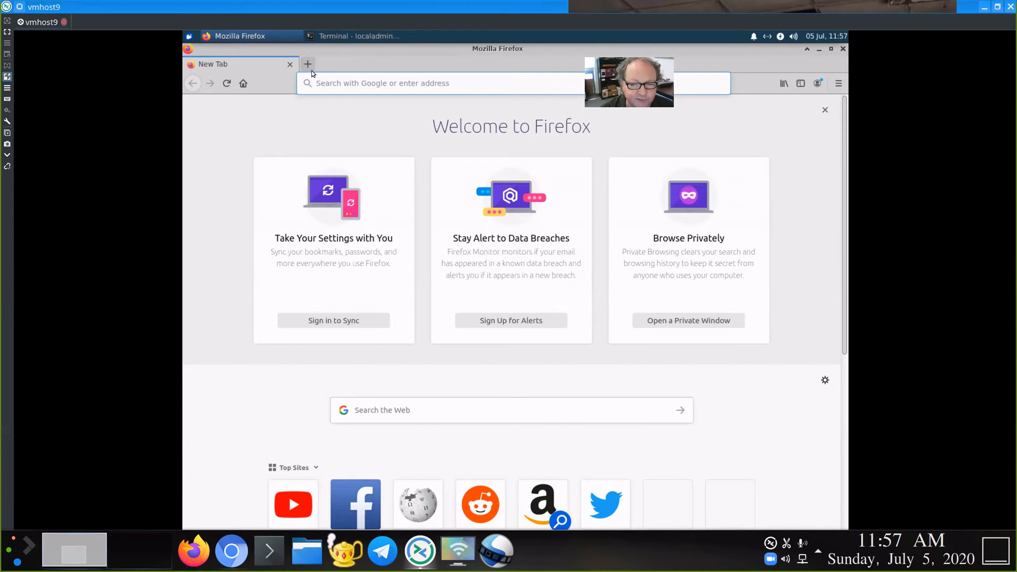
key("alt+Tab")
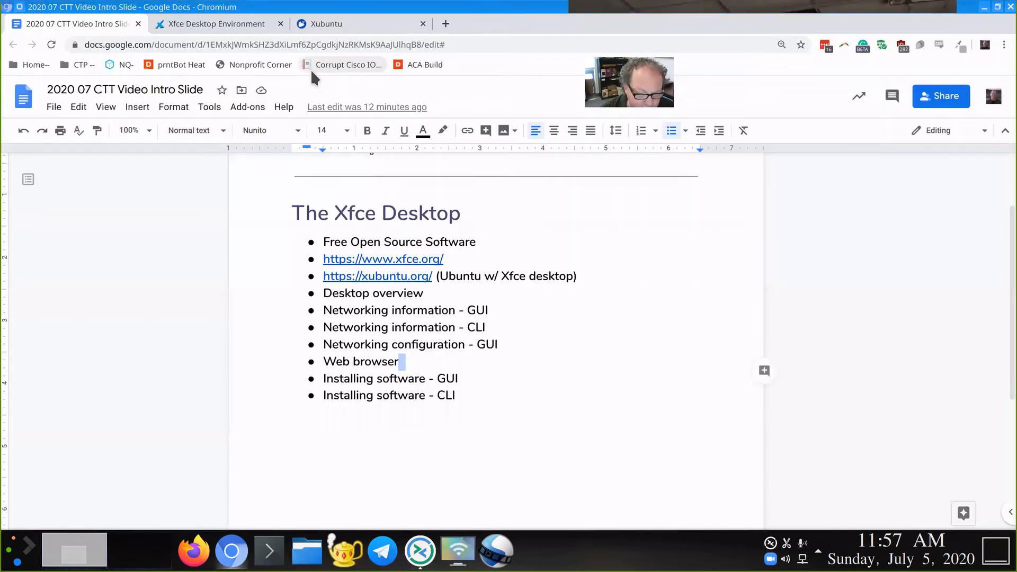
key("Right")
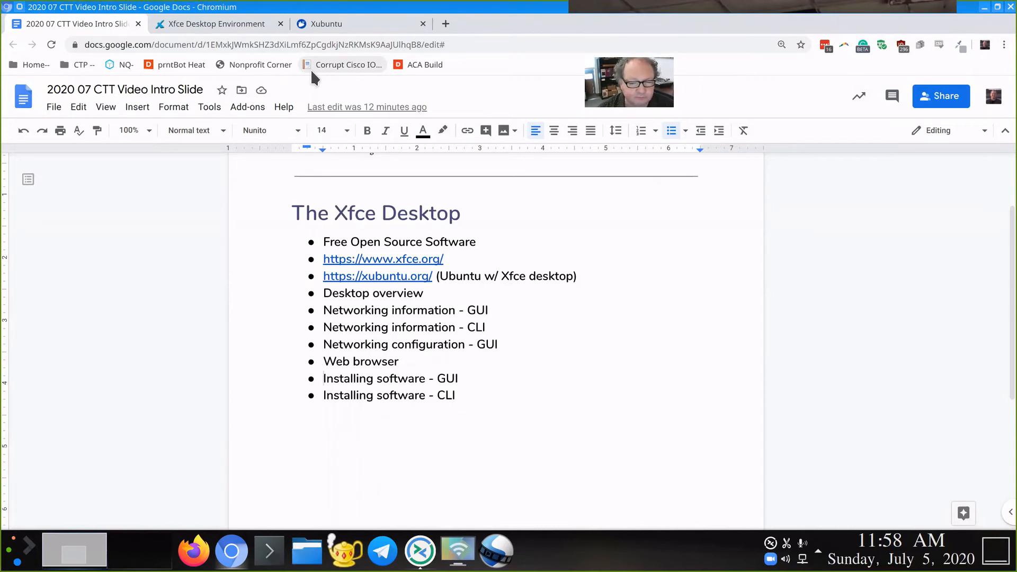
key("alt+Tab")
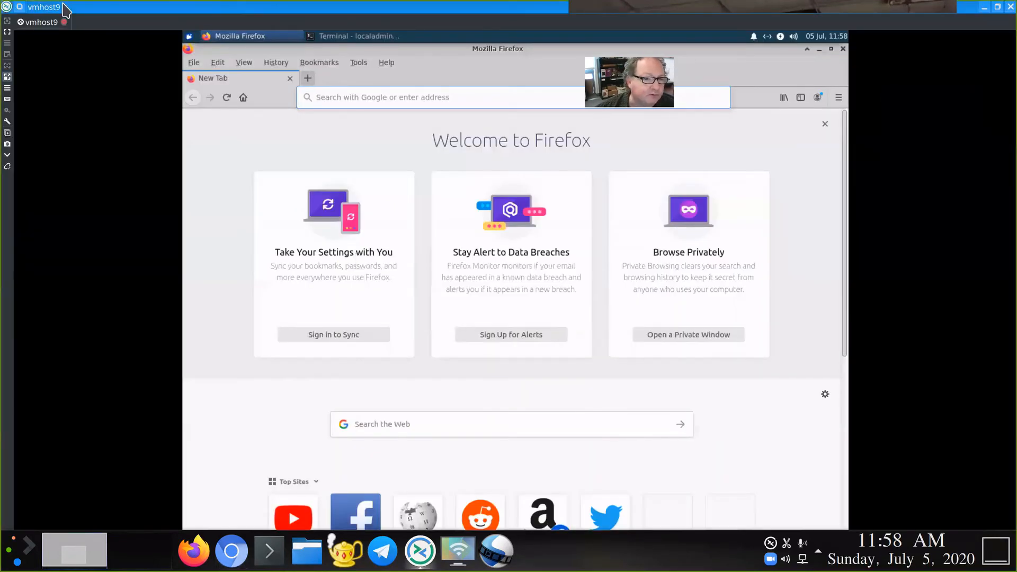
Step: Start the Software store from the Whisker menu favourites to browse its Explore catalogue
left_click(192, 39)
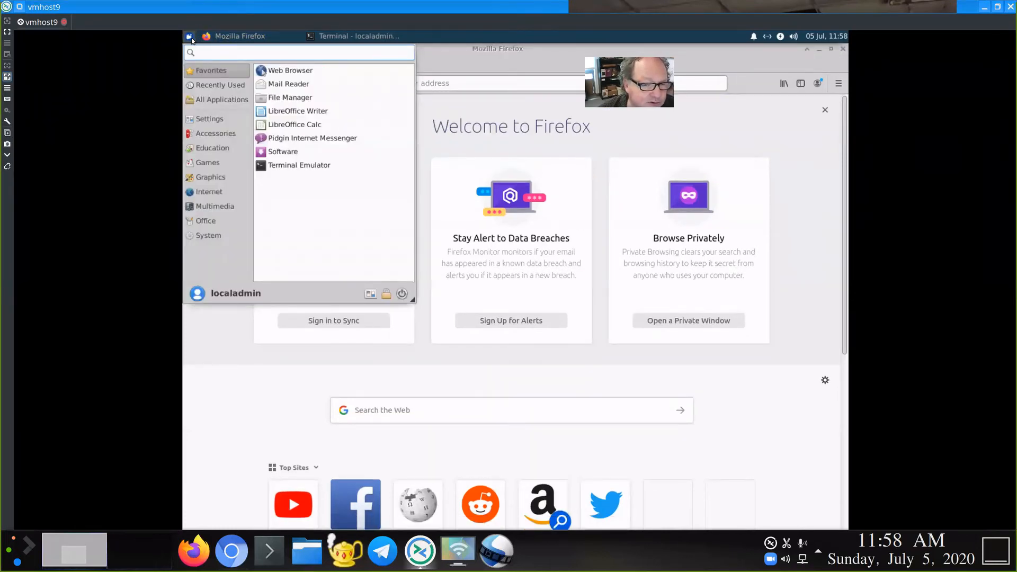
left_click(304, 152)
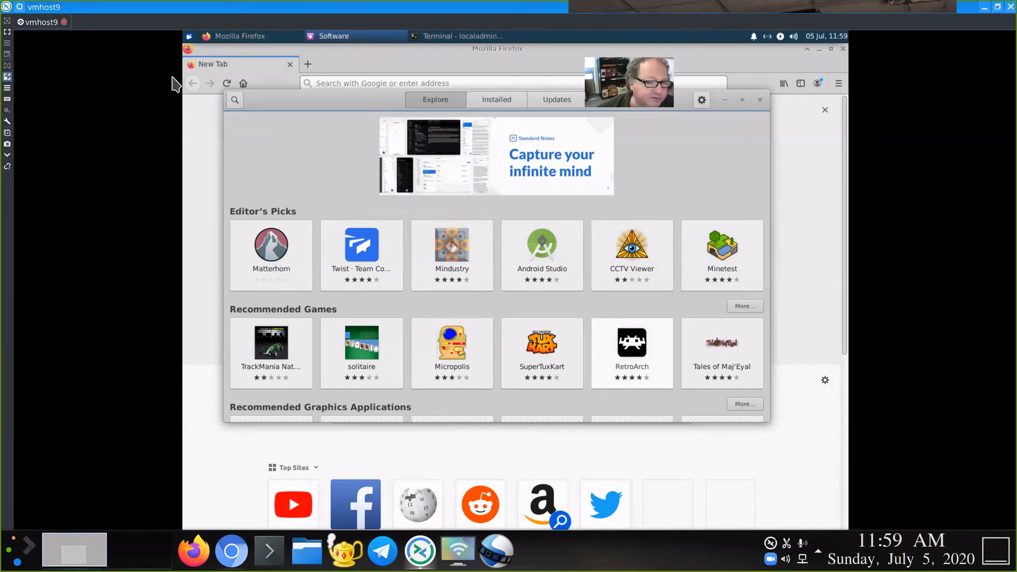
Step: Search the Ubuntu Software catalogue for 'image'
left_click(234, 100)
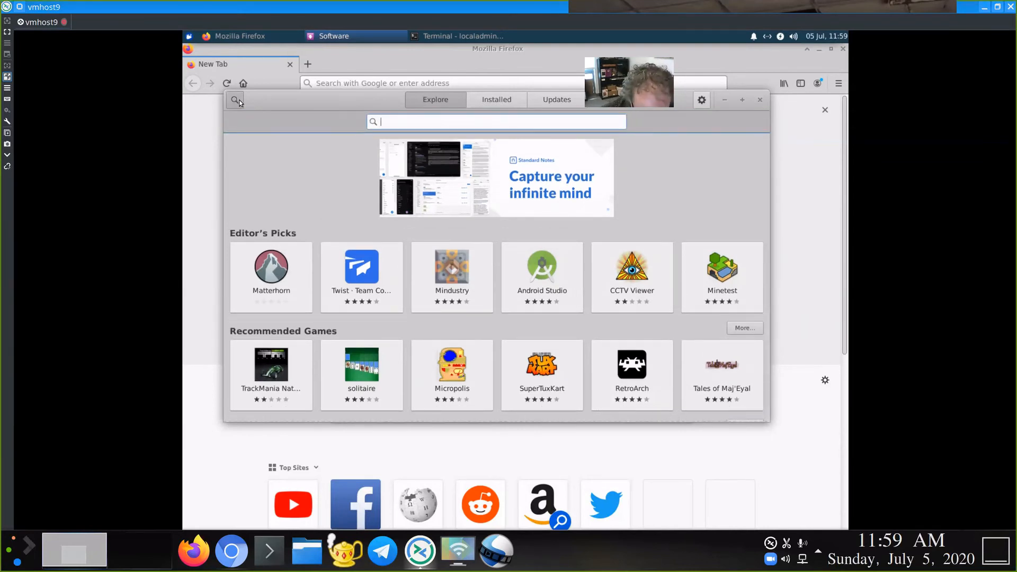
type("image")
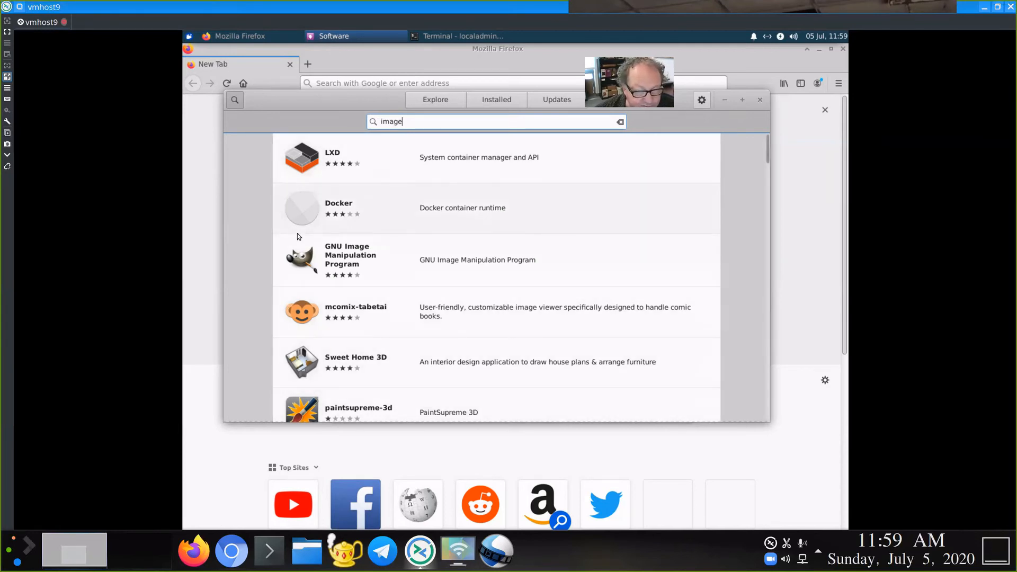
Step: Show the GNU Image Manipulation Program details page with its rating, screenshots and description
left_click(373, 262)
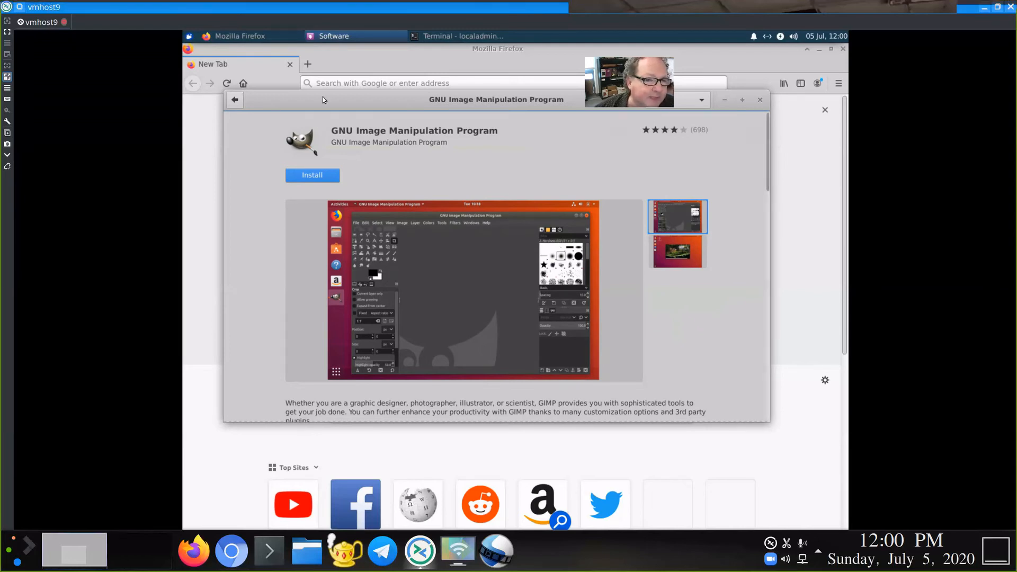
left_click(191, 37)
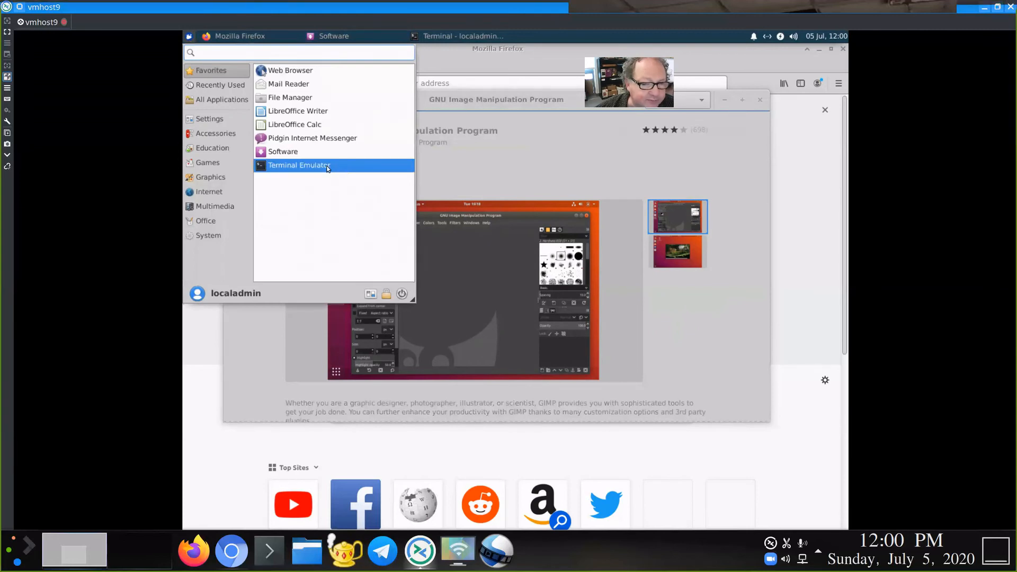
Step: Open a Terminal Emulator window with enlarged text, positioned up and to the left
left_click(334, 165)
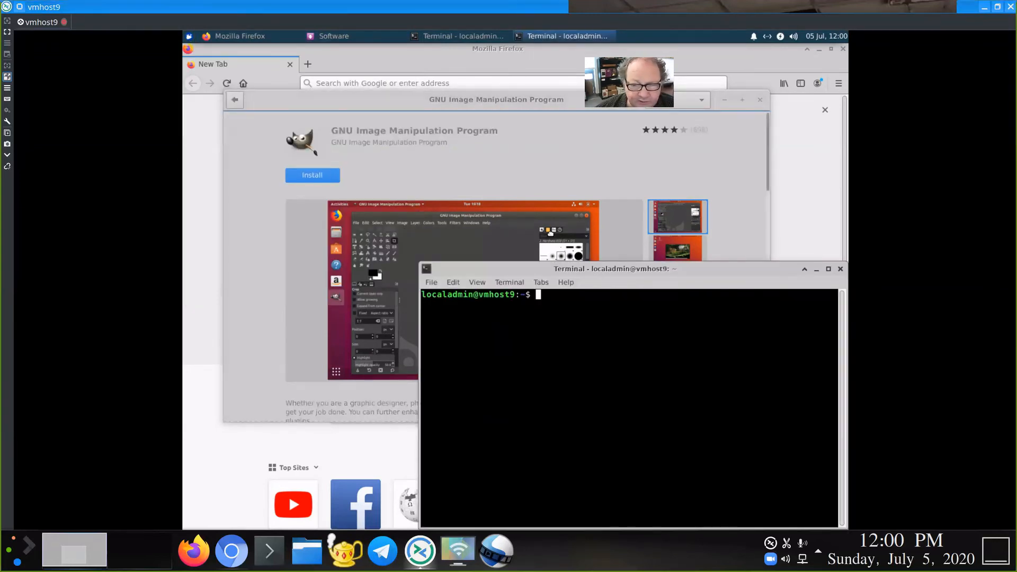
left_click_drag(597, 270, 459, 135)
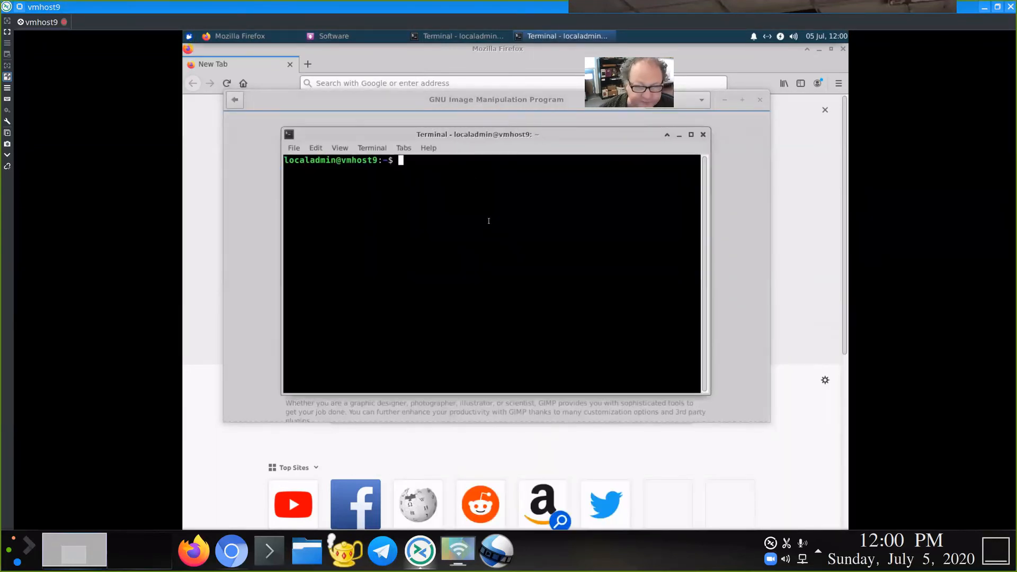
key("ctrl+plus")
key("ctrl+plus")
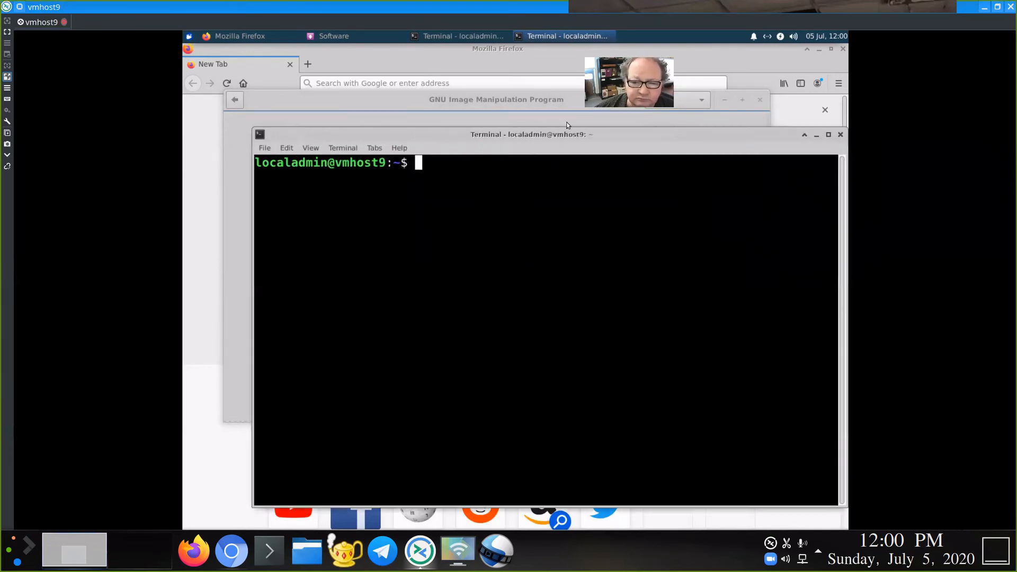
left_click_drag(563, 134, 518, 97)
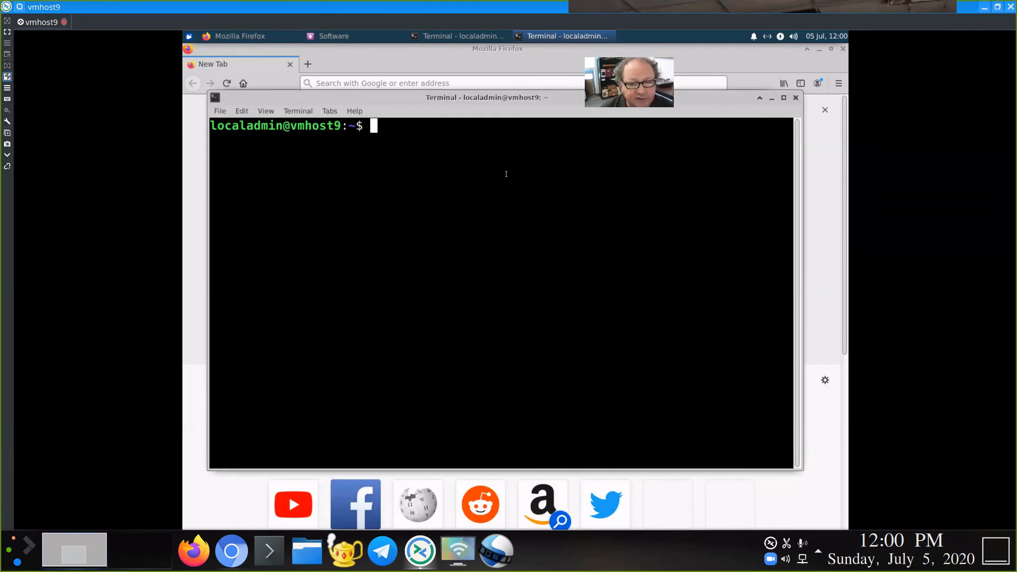
Step: Run 'sudo apt install nmap' in the terminal, reaching the sudo password prompt
type("sudo")
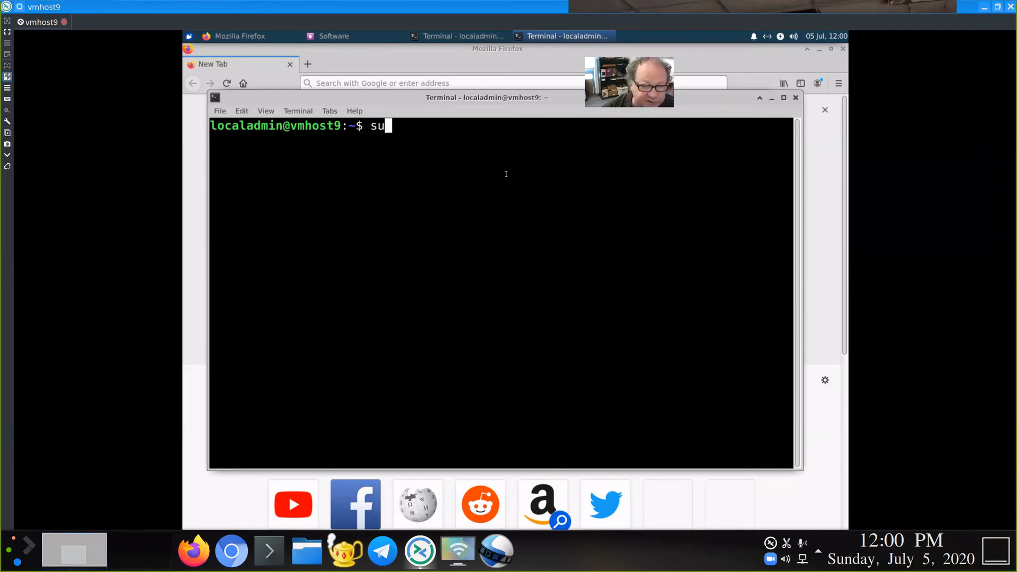
key("BackSpace")
key("BackSpace")
type("do")
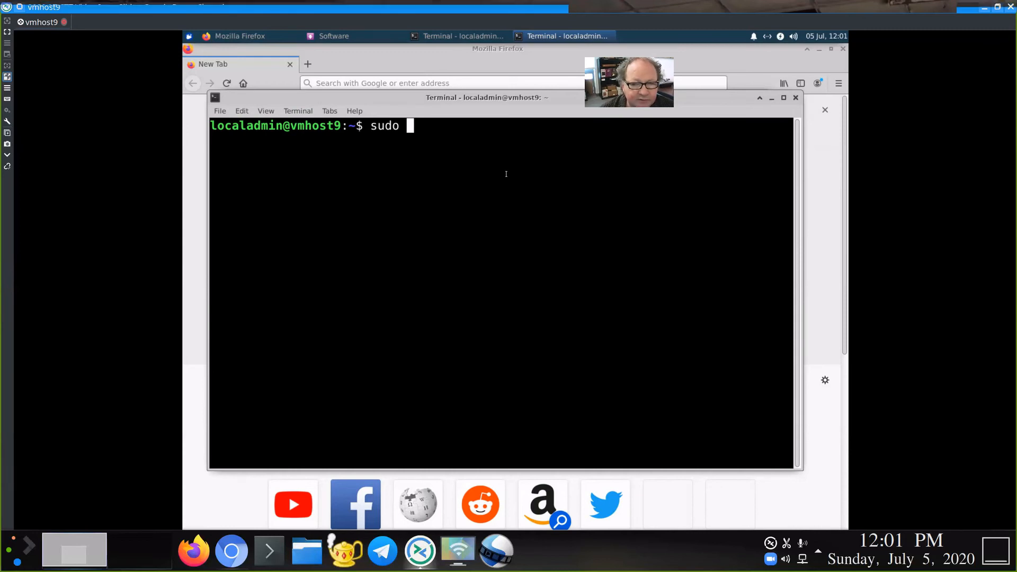
type("apt")
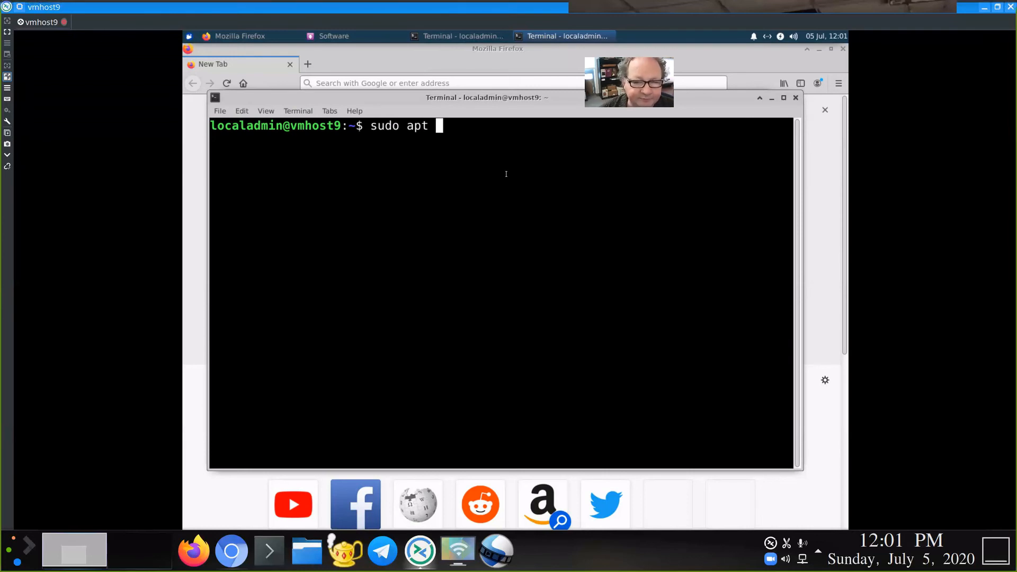
type("install")
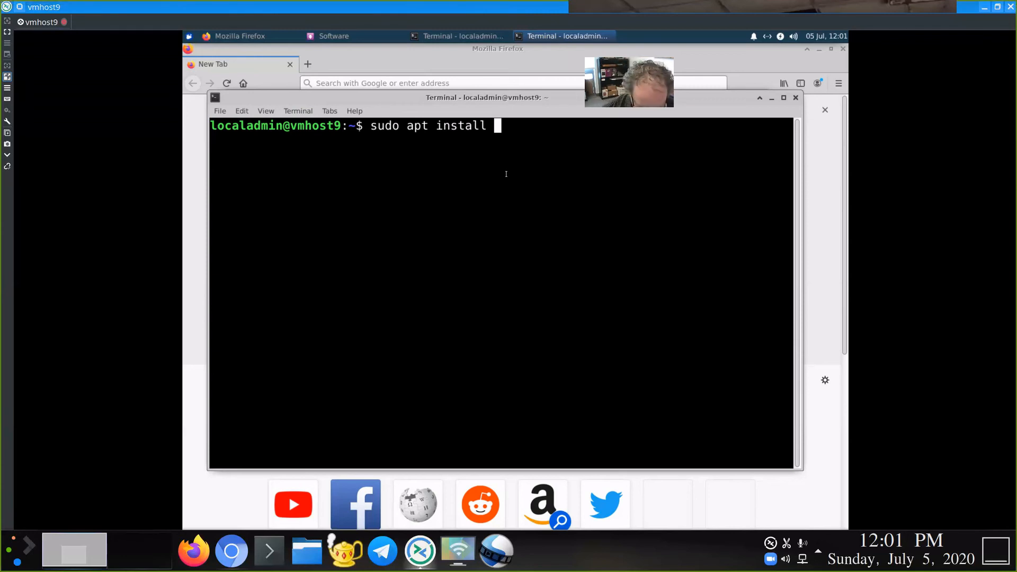
type("n")
type("map")
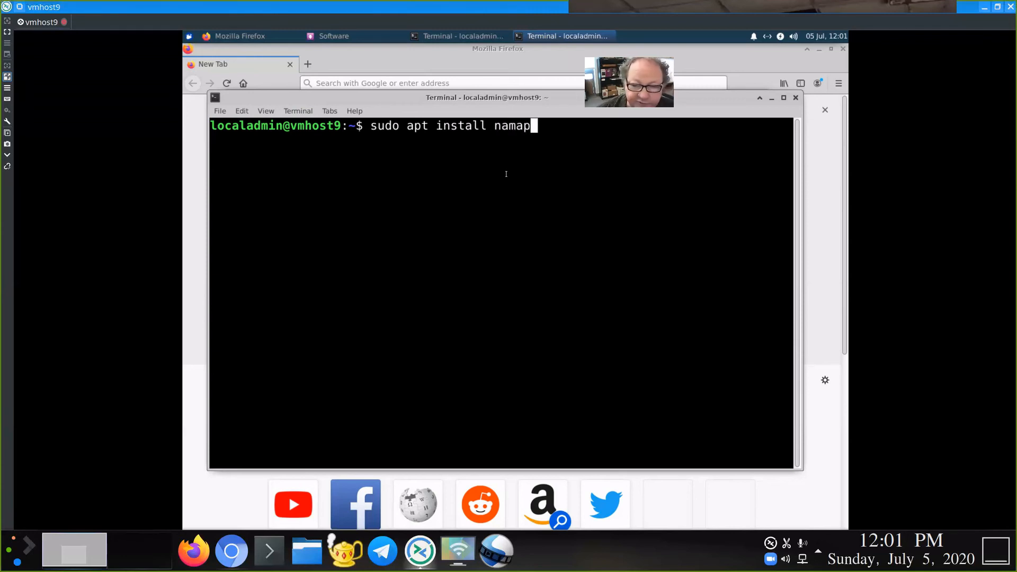
key("BackSpace")
key("BackSpace")
key("BackSpace")
type("map")
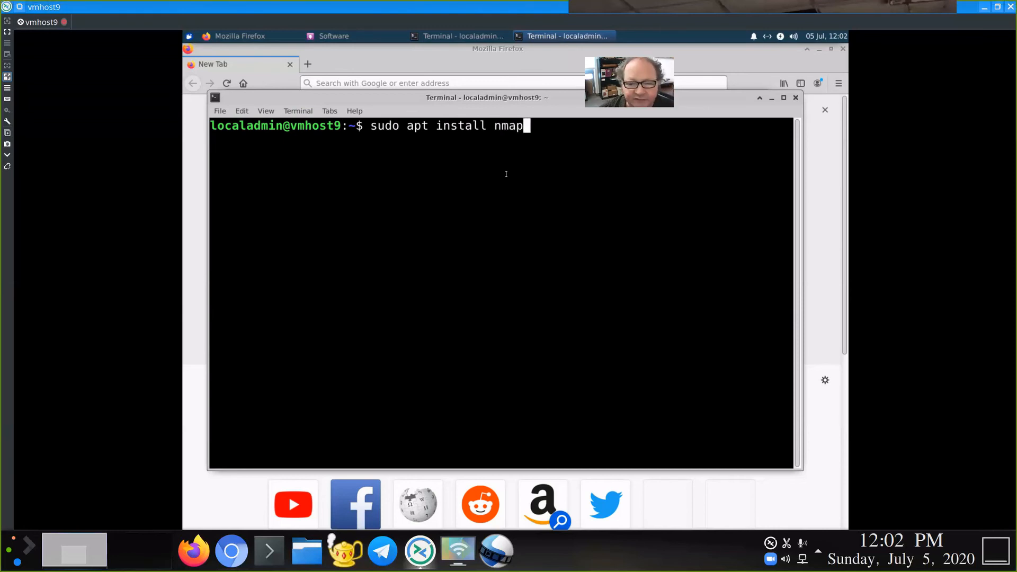
key("Return")
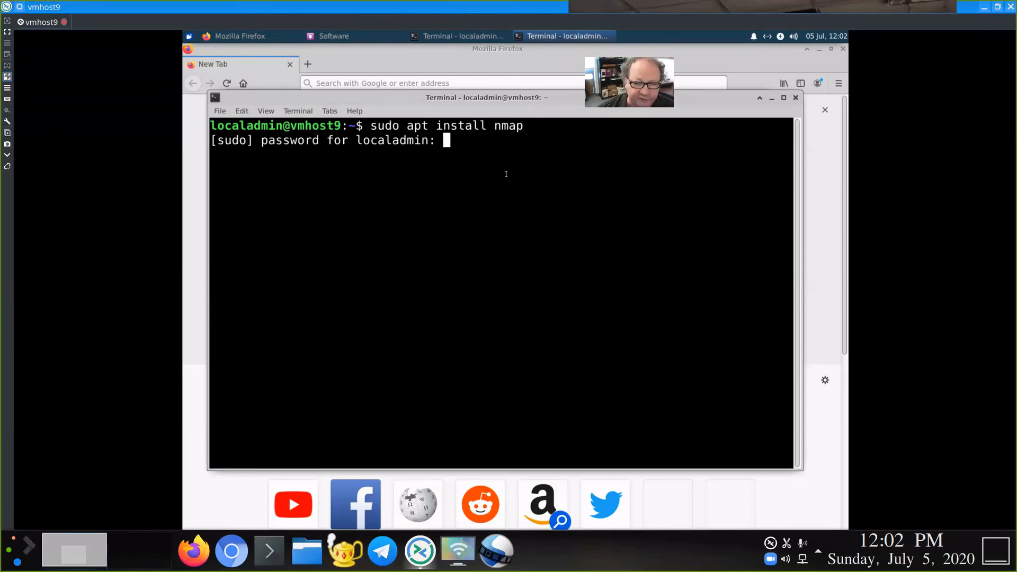
Step: Enter the account's sudo password so apt finishes installing nmap 7.80
key("Return")
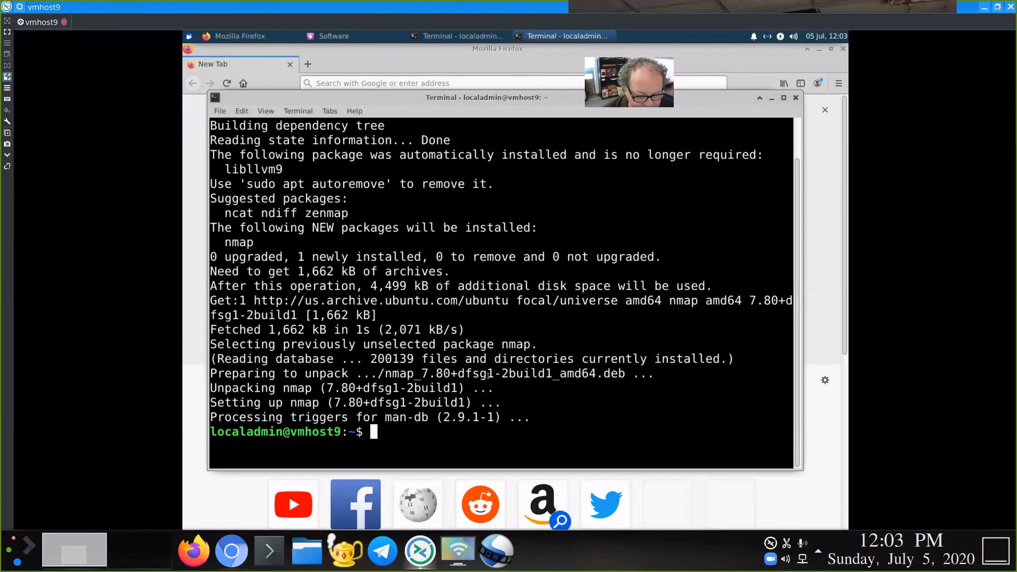
Step: Scan 10.0.0.1 with nmap, finding ports 53, 80 and 443 open, then return to Google Docs
type("nmap ")
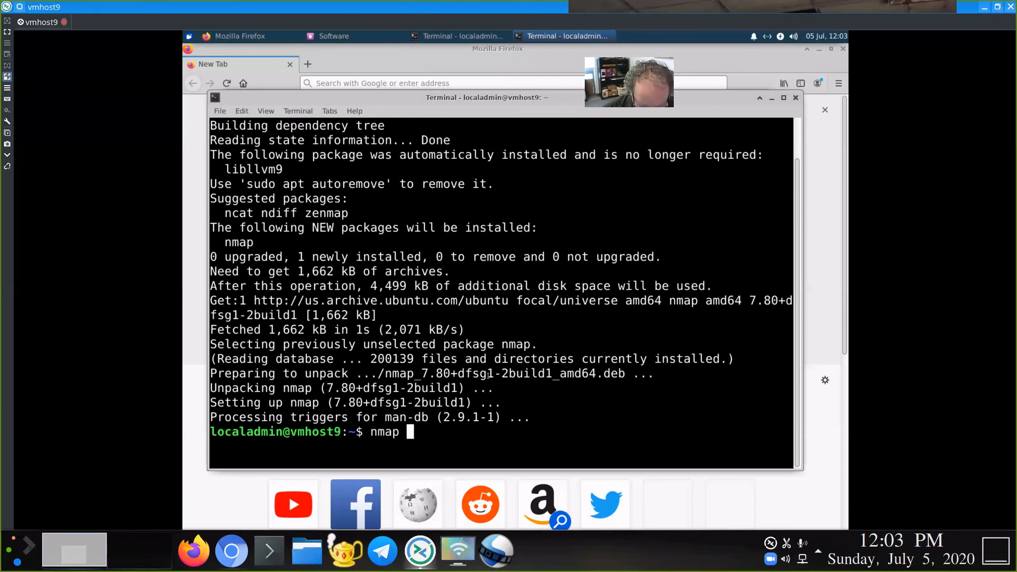
type("10.0.0.1")
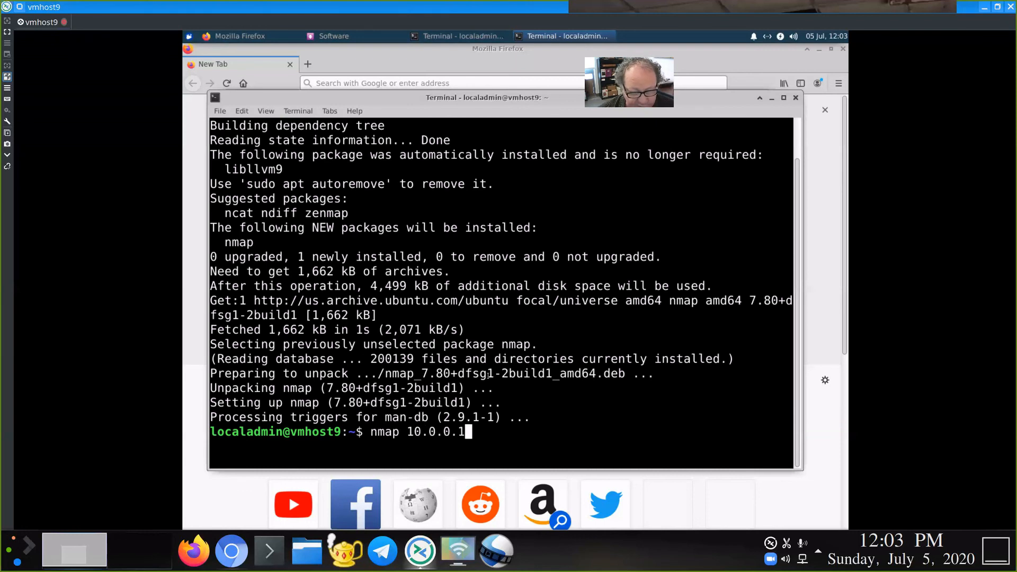
key("Return")
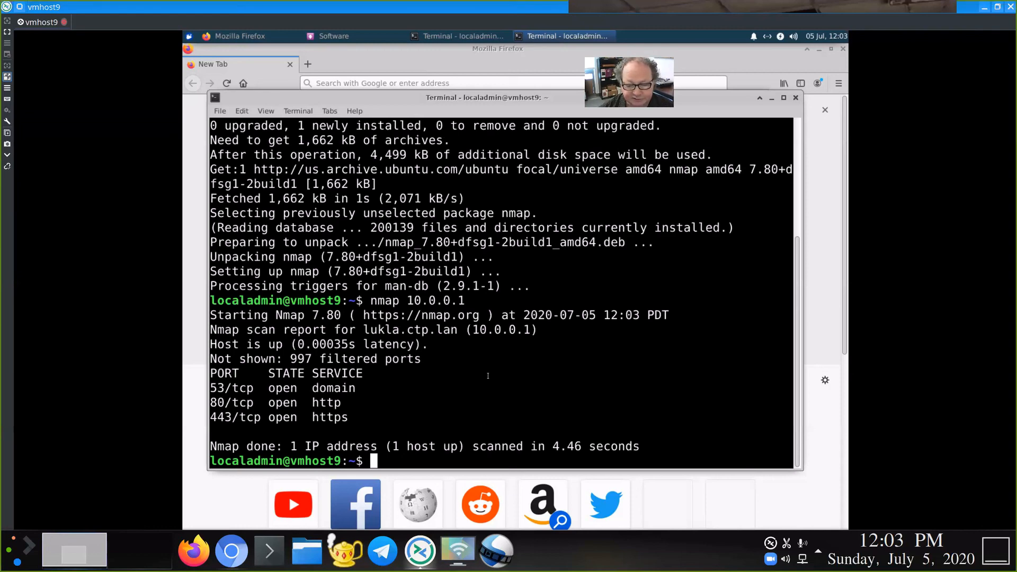
key("alt+Tab")
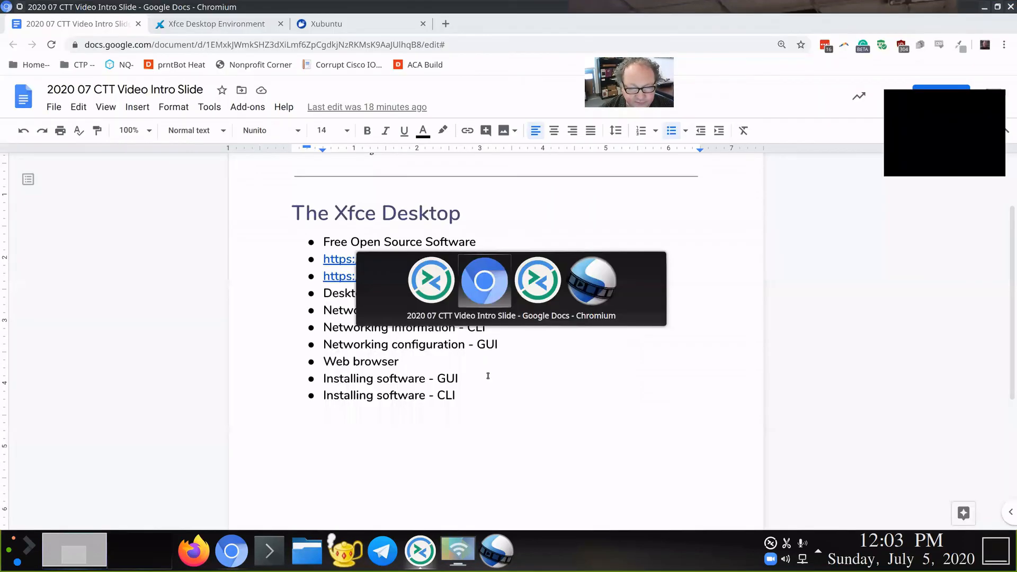